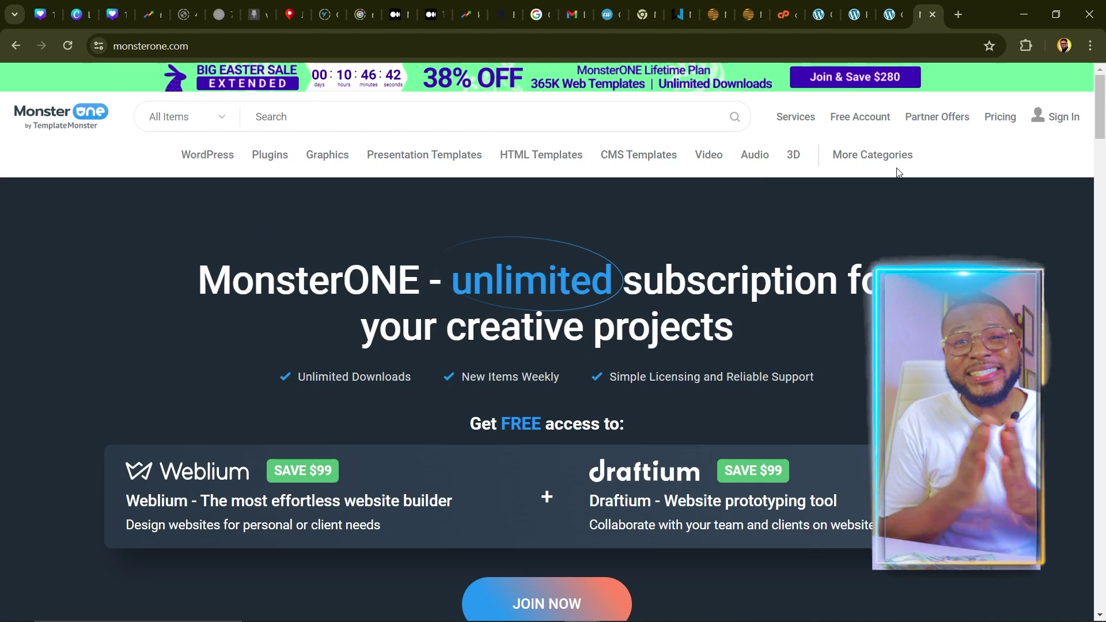
Step: Look over the MonsterONE home page, including its benefits, pricing plans and top-rated WordPress themes
scroll(957, 232, "down", 10)
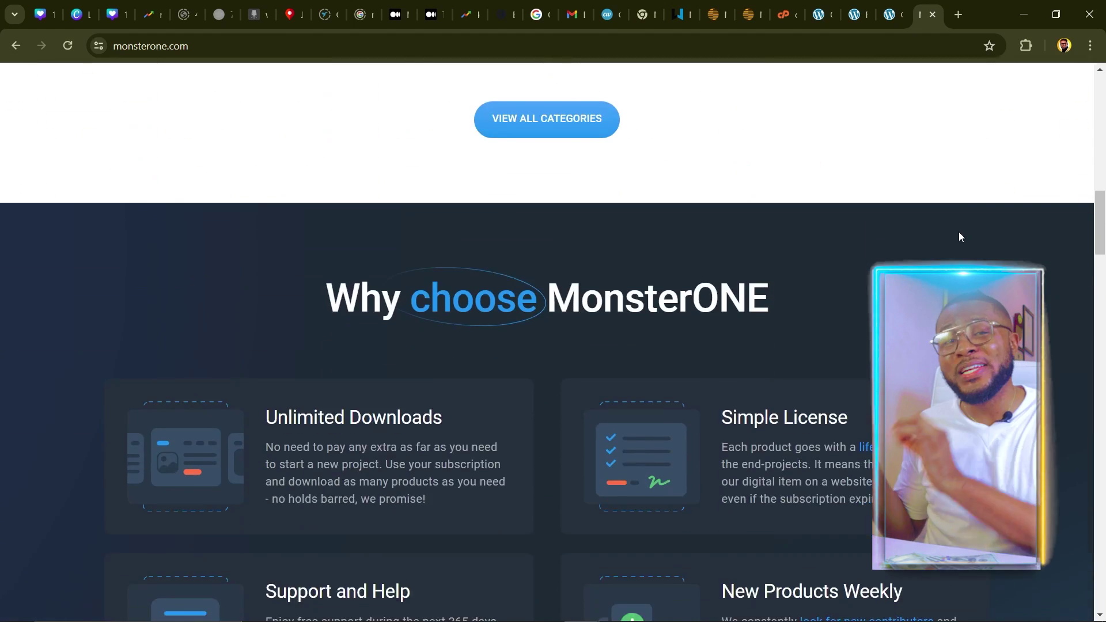
scroll(960, 232, "up", 3)
scroll(960, 232, "down", 1)
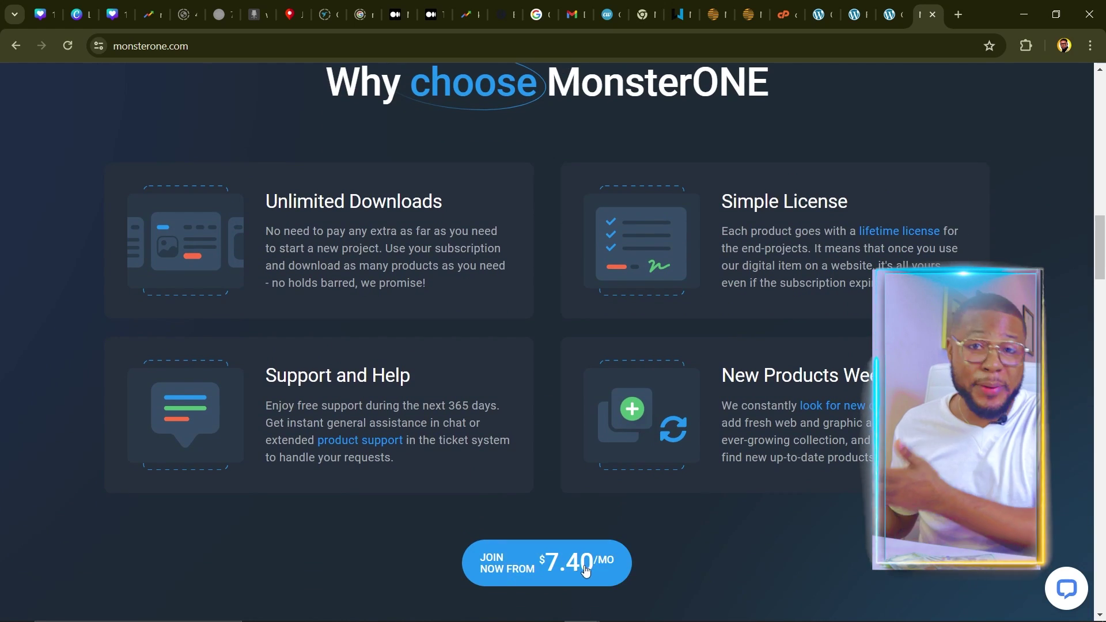
scroll(327, 304, "down", 10)
scroll(327, 303, "down", 10)
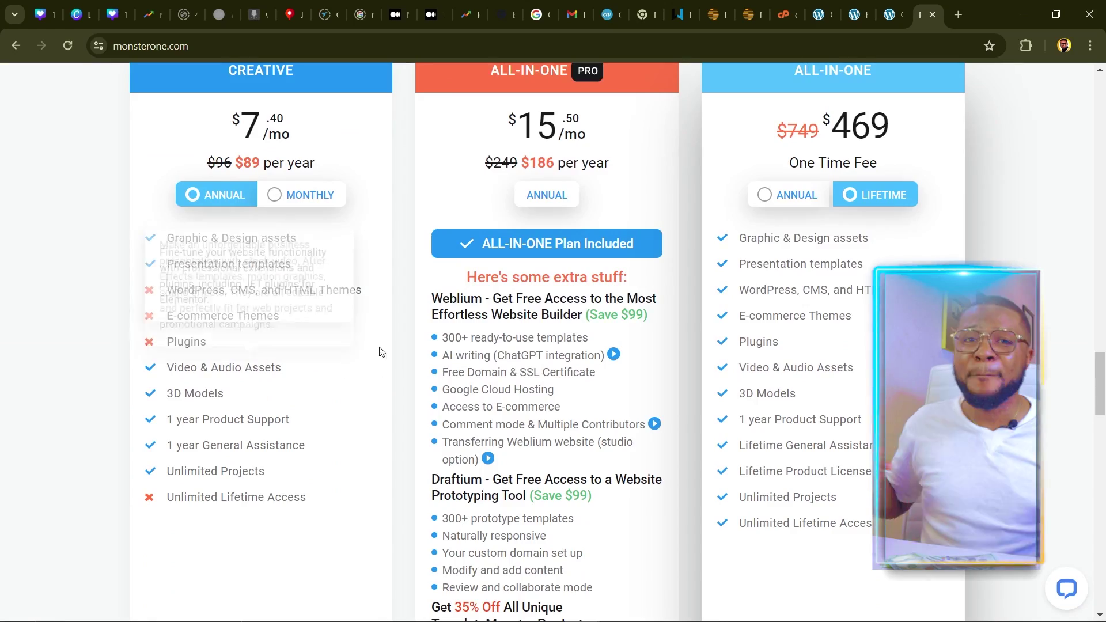
scroll(518, 473, "down", 3)
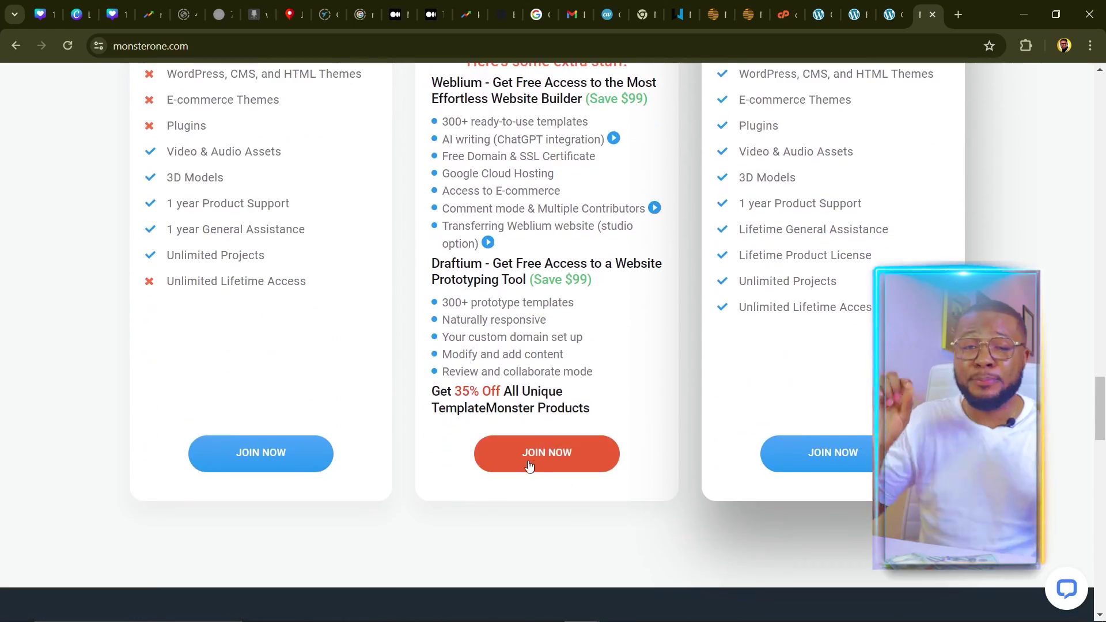
scroll(541, 452, "down", 6)
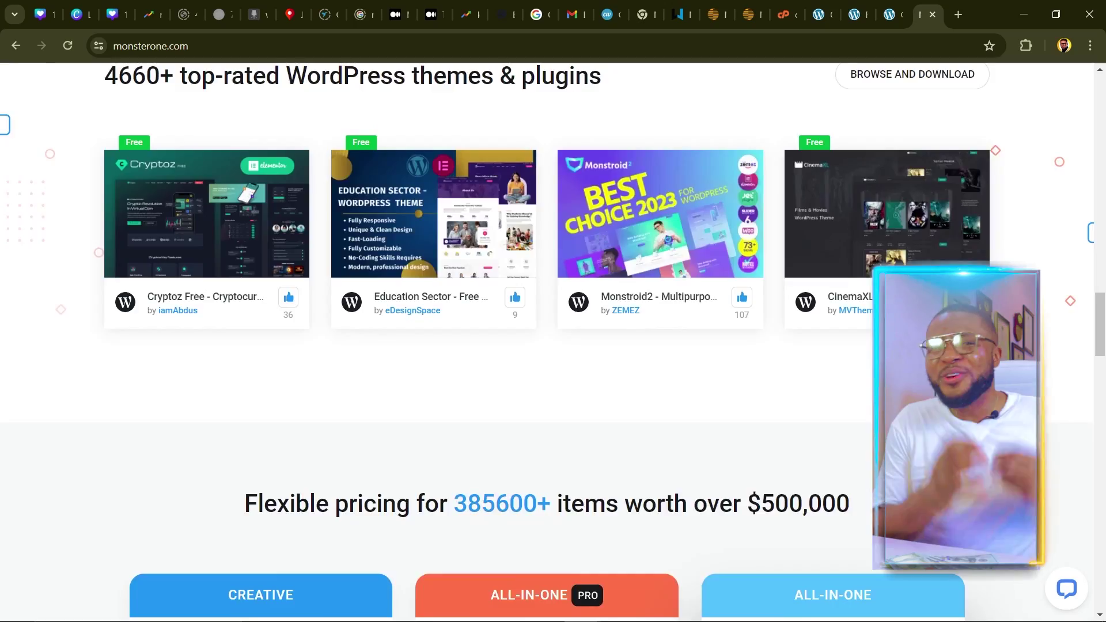
scroll(547, 323, "down", 10)
scroll(548, 323, "up", 15)
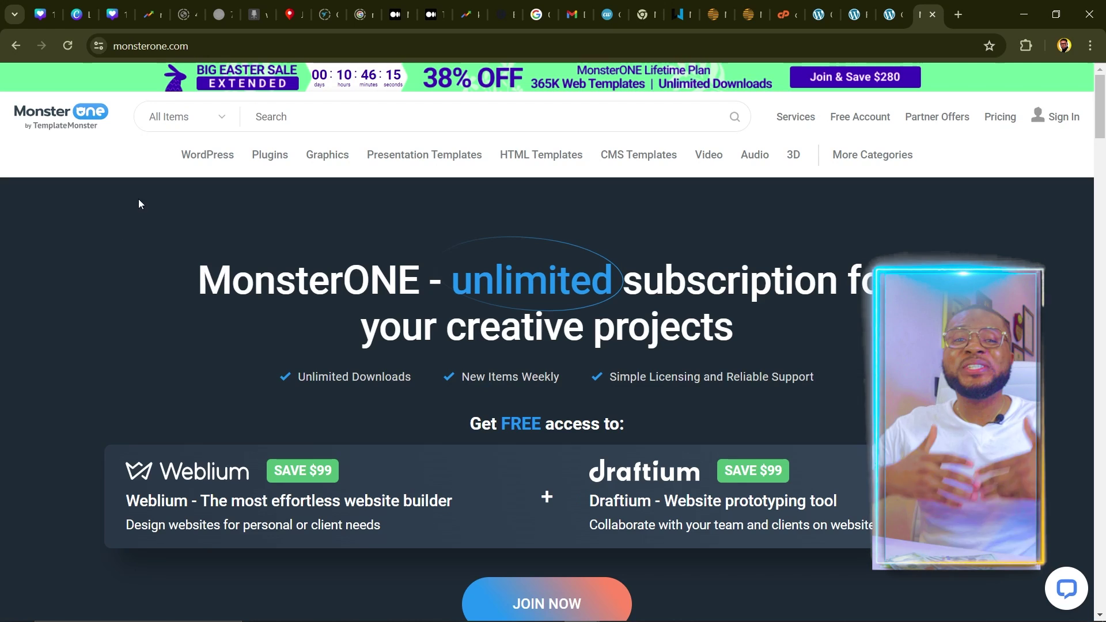
Step: Open the WordPress category and browse the trending themes and plugins
mouse_move(212, 165)
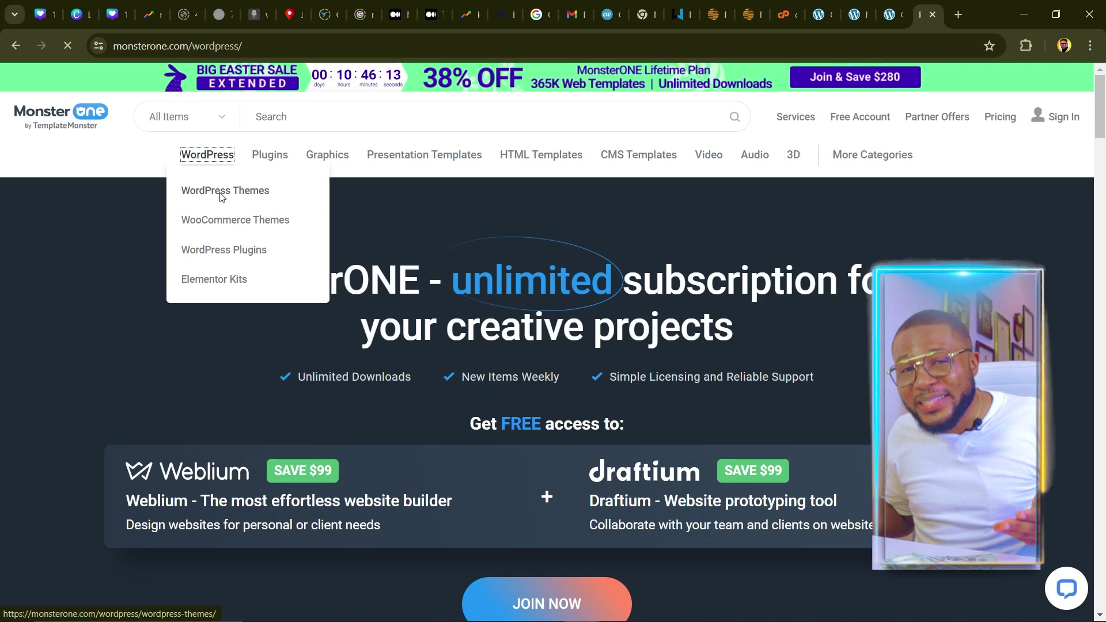
scroll(743, 382, "down", 10)
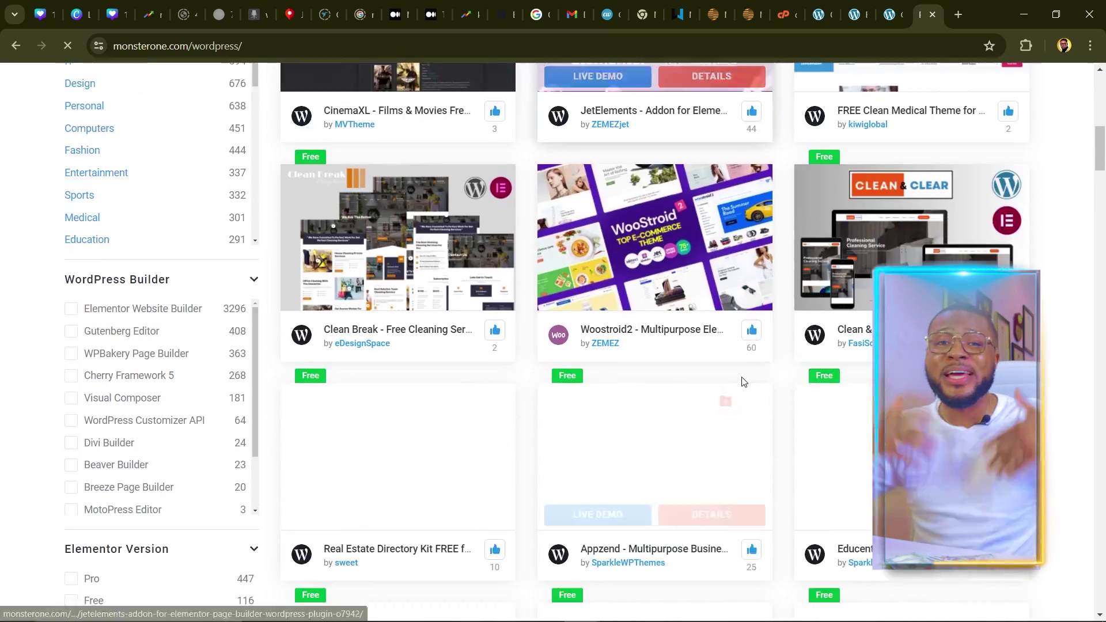
scroll(743, 382, "down", 4)
scroll(579, 390, "up", 14)
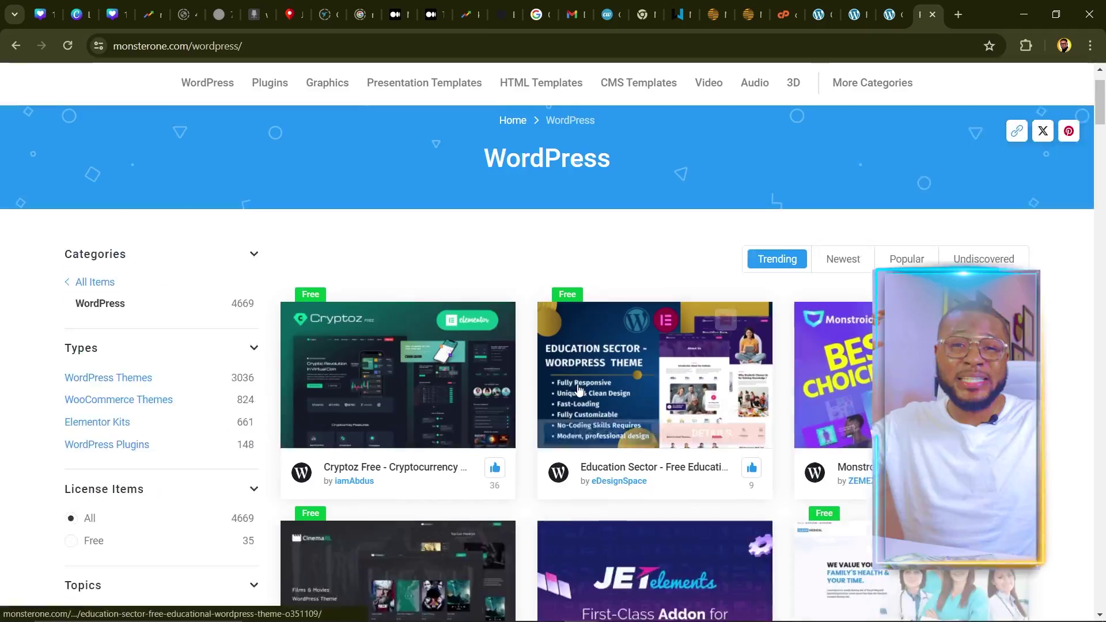
scroll(579, 389, "up", 1)
scroll(357, 369, "down", 2)
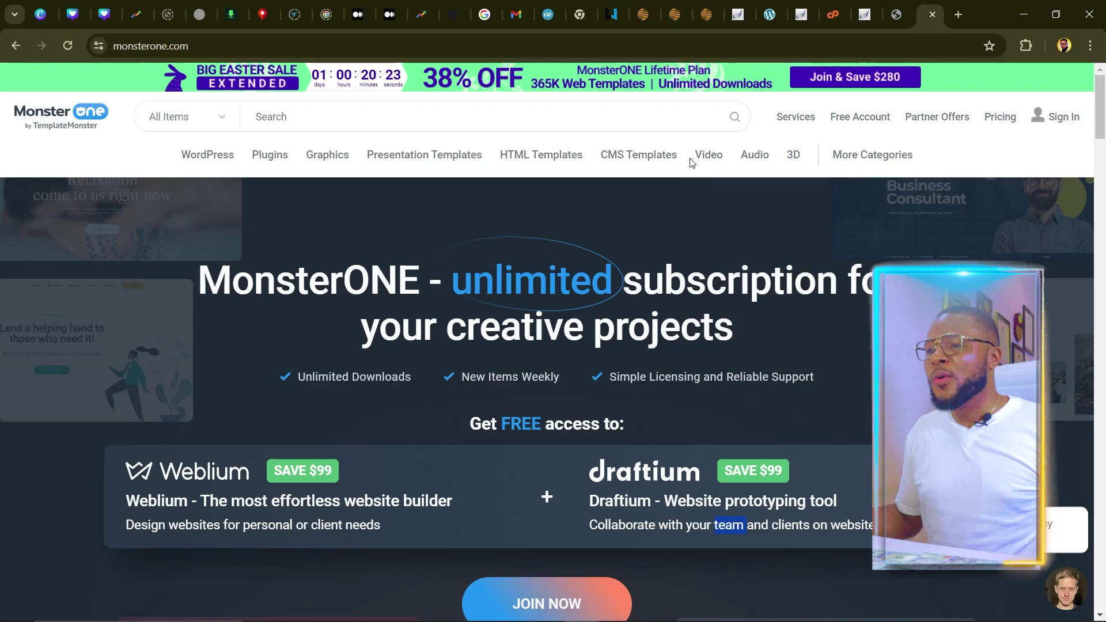
Step: Examine the Video template types on the home page and the item categories on the account page
mouse_move(720, 166)
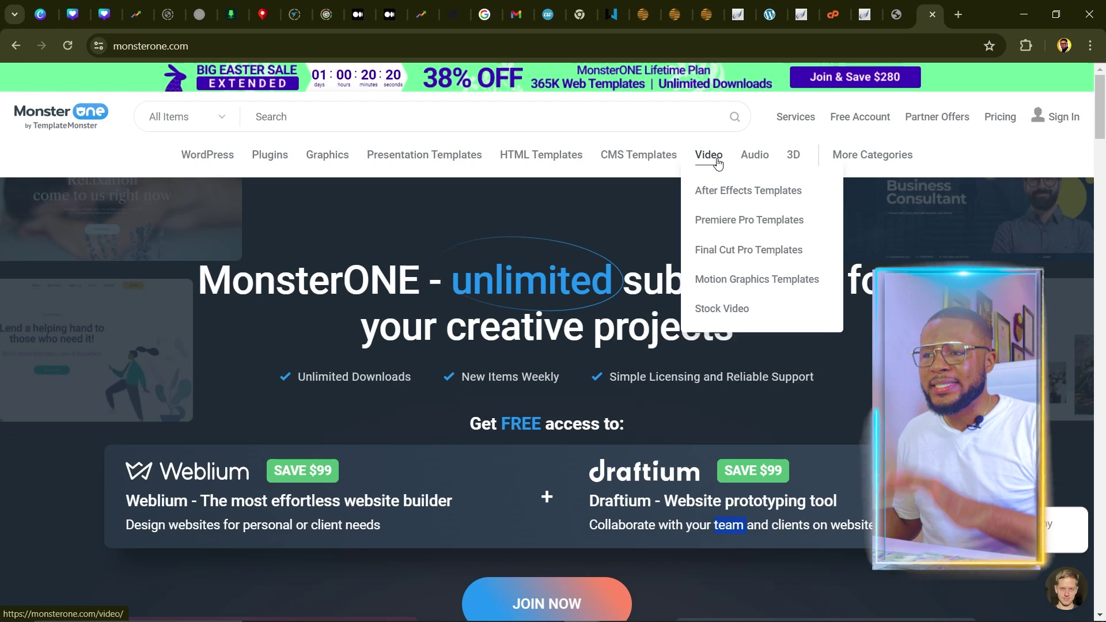
scroll(694, 275, "down", 10)
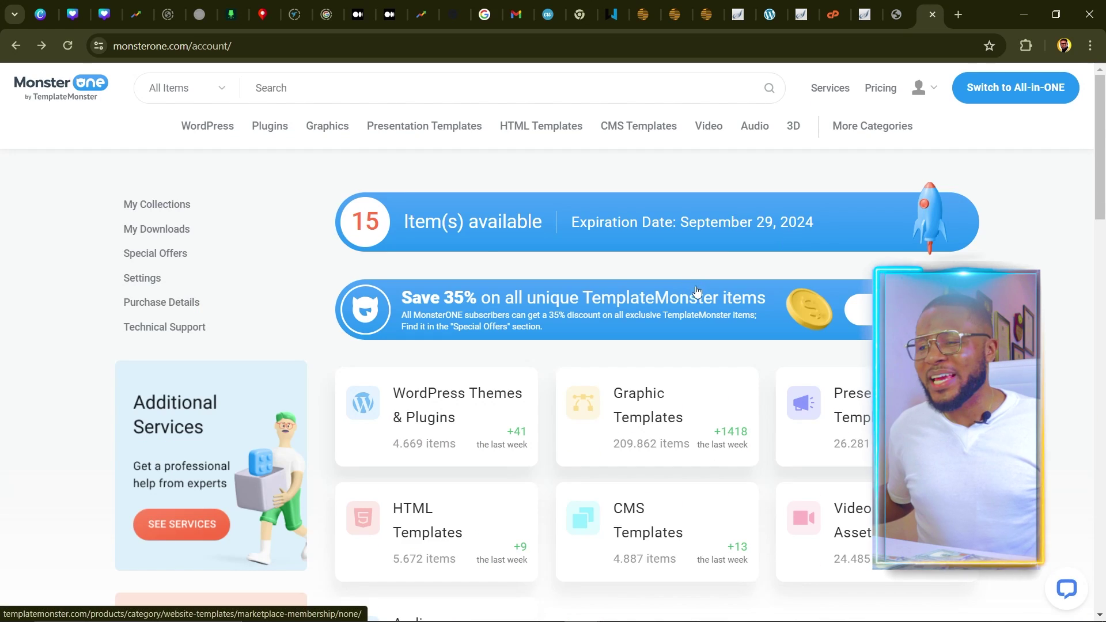
scroll(437, 429, "down", 3)
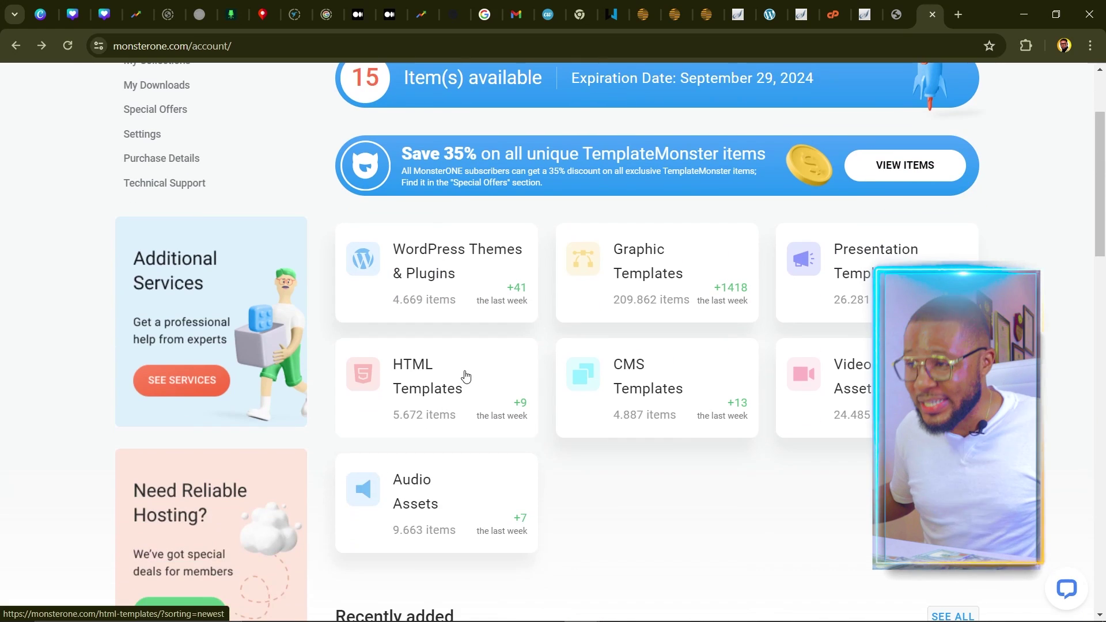
scroll(466, 375, "up", 3)
scroll(486, 343, "down", 3)
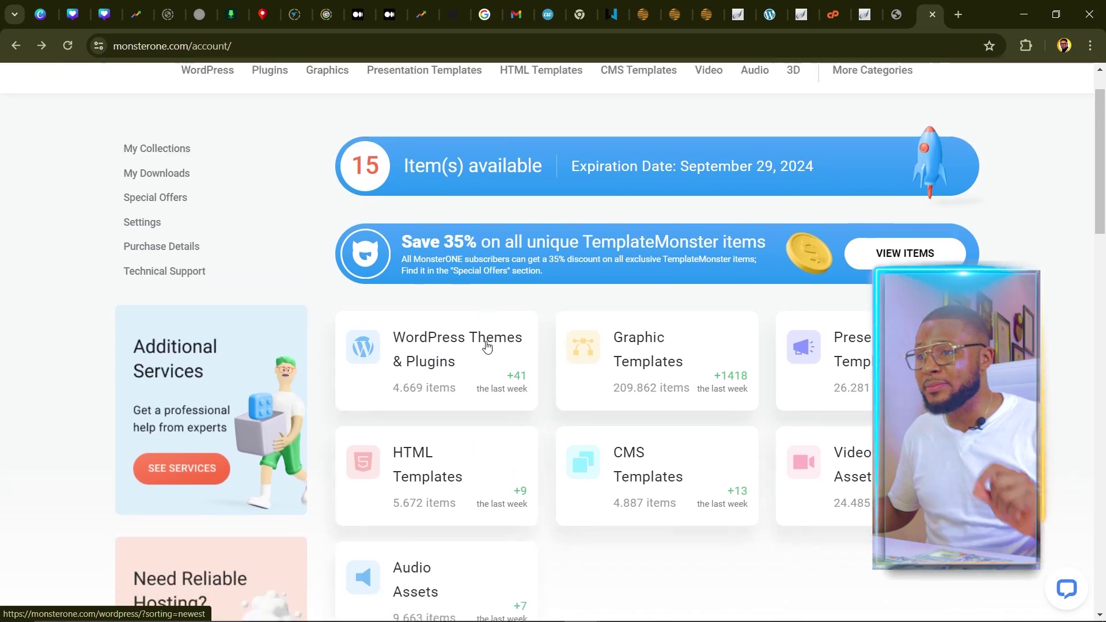
Step: Open WordPress Themes & Plugins from the account page and browse the newest items down to the end of the list
left_click(472, 264)
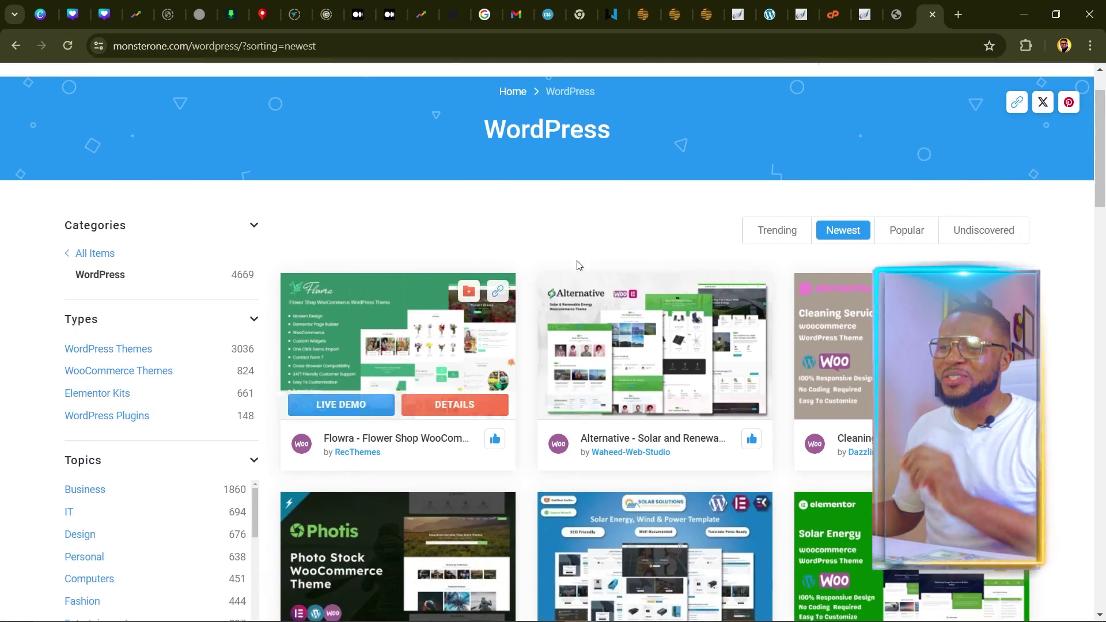
scroll(451, 418, "down", 3)
scroll(451, 419, "down", 15)
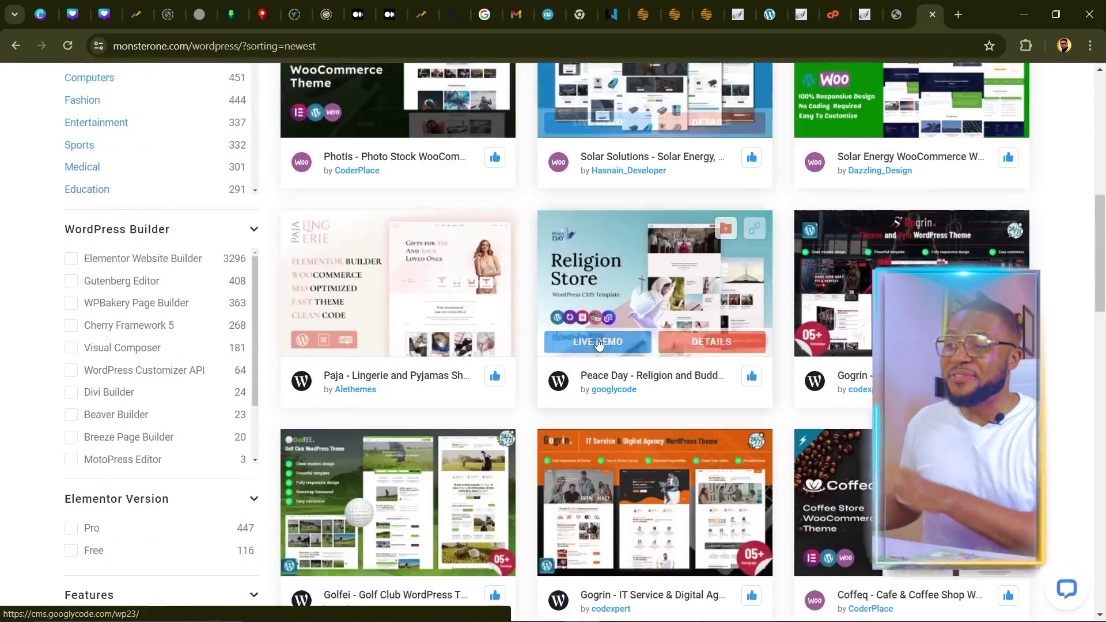
scroll(604, 352, "down", 8)
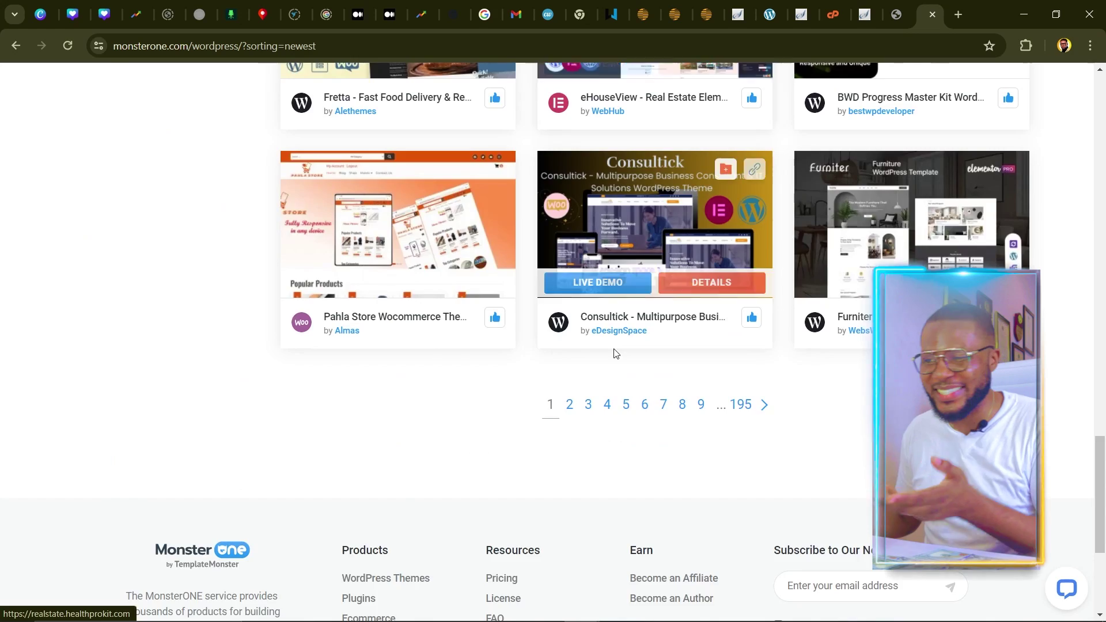
scroll(553, 381, "up", 20)
scroll(682, 261, "up", 2)
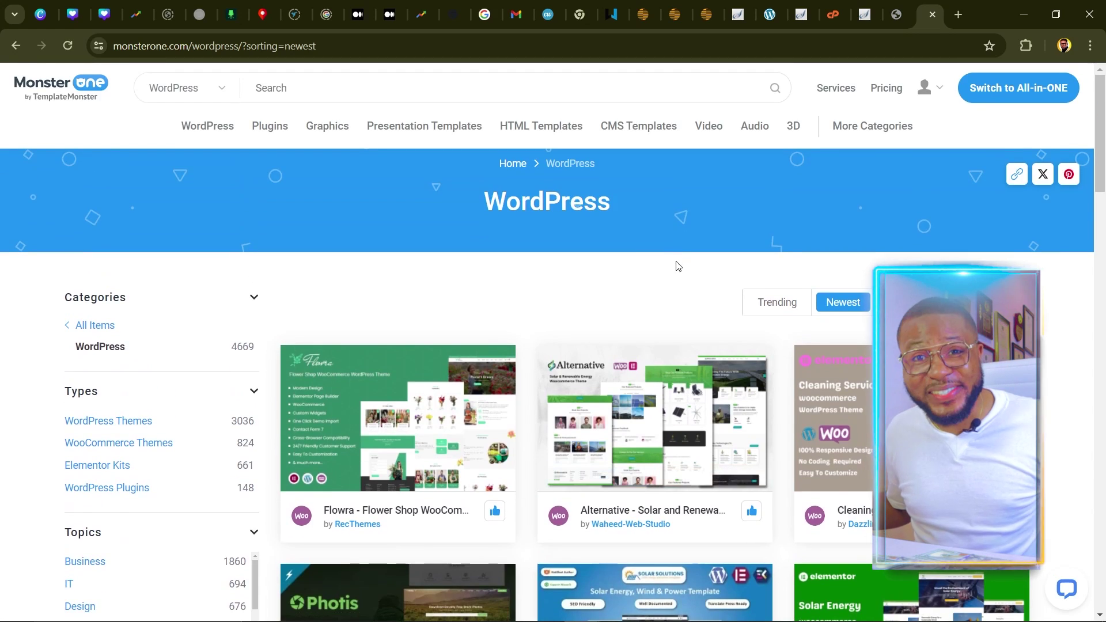
scroll(678, 265, "down", 7)
scroll(678, 266, "up", 2)
scroll(680, 269, "down", 5)
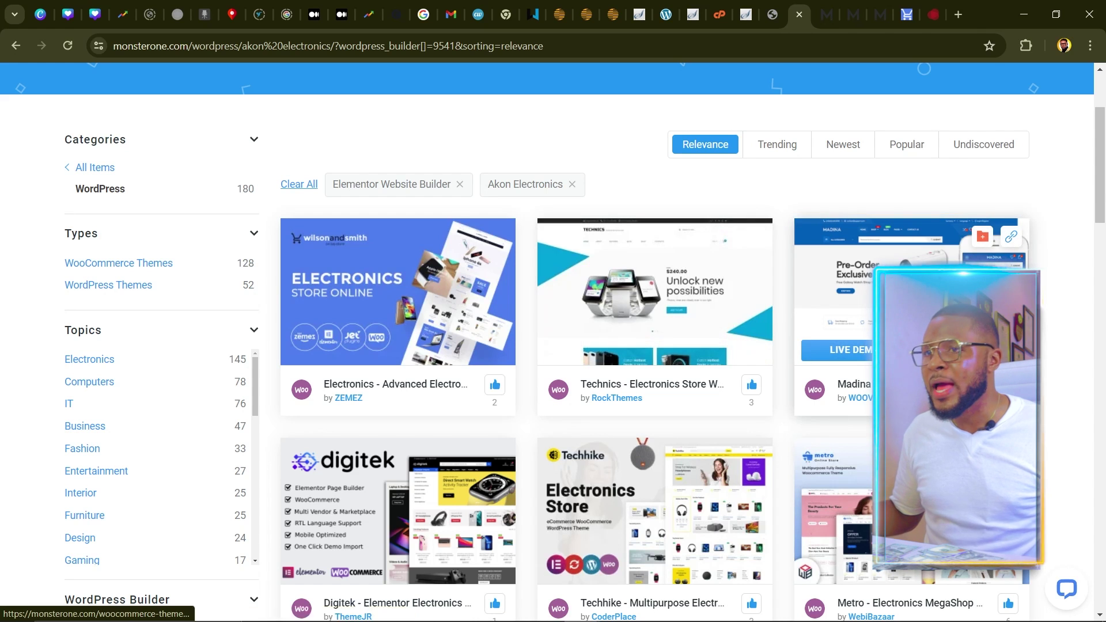
Step: Open the live demo of the Madina electronics theme and examine its storefront sections and products
left_click(857, 351)
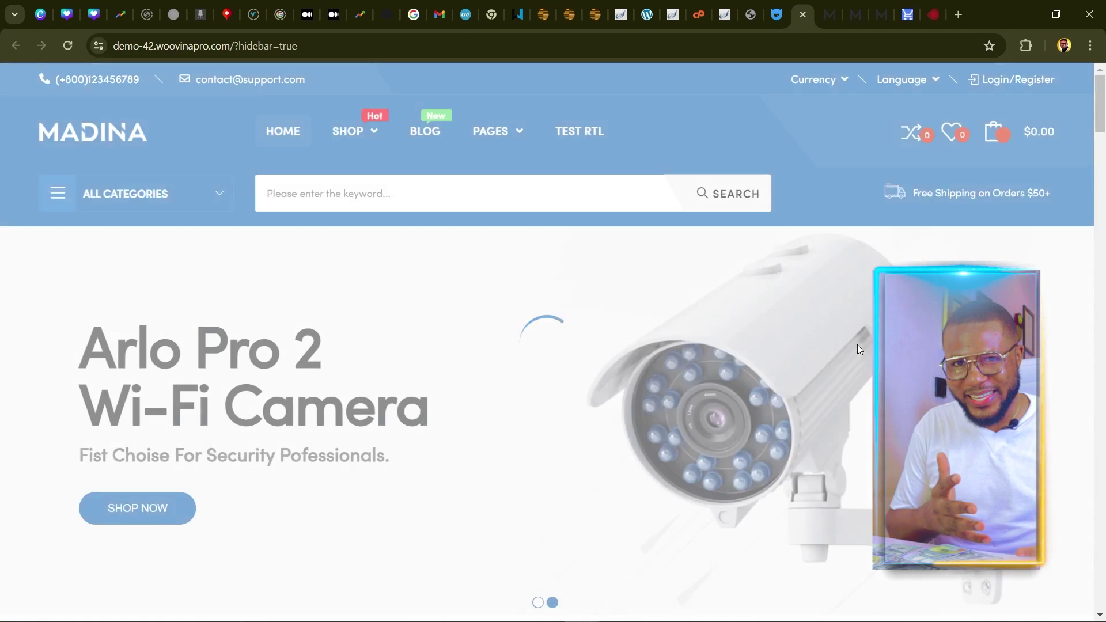
scroll(758, 339, "down", 12)
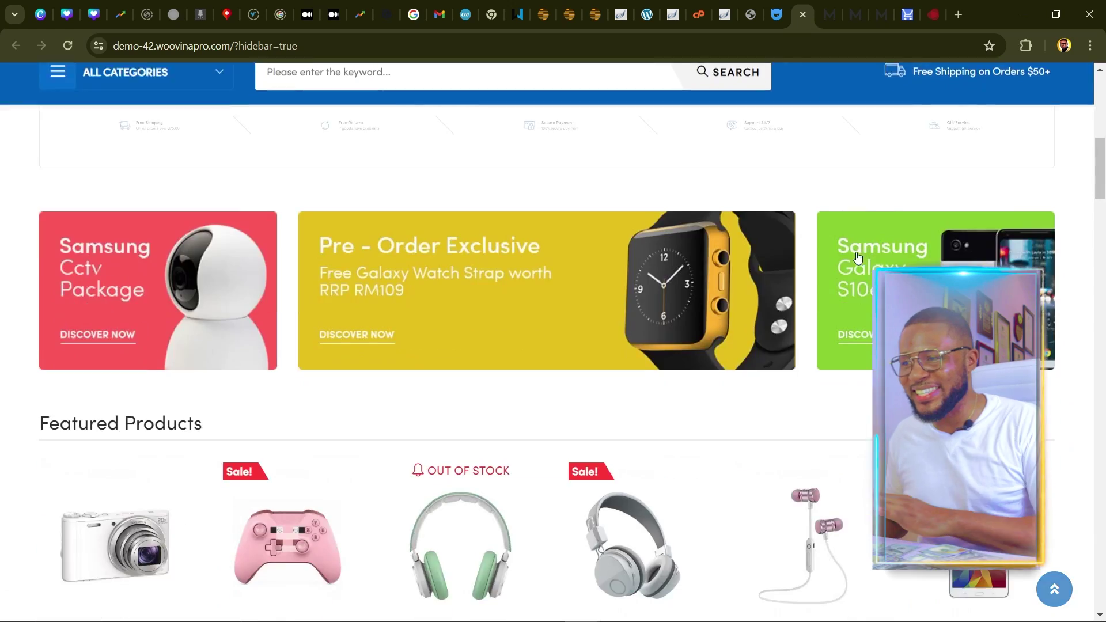
scroll(758, 339, "down", 8)
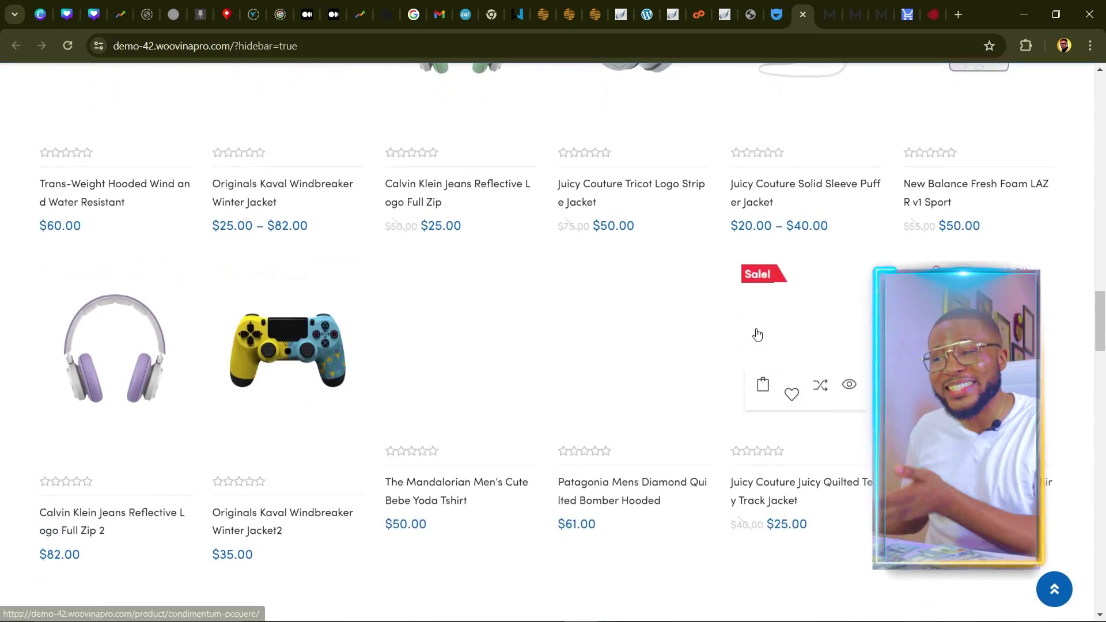
left_click(1054, 589)
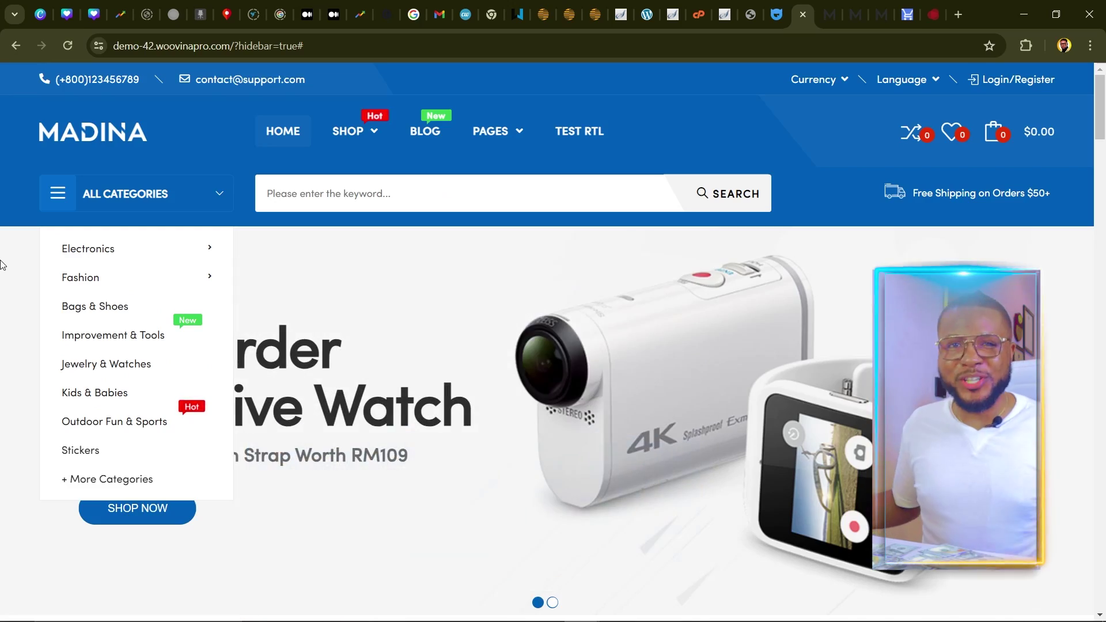
scroll(622, 321, "down", 3)
scroll(621, 321, "down", 10)
scroll(585, 319, "up", 14)
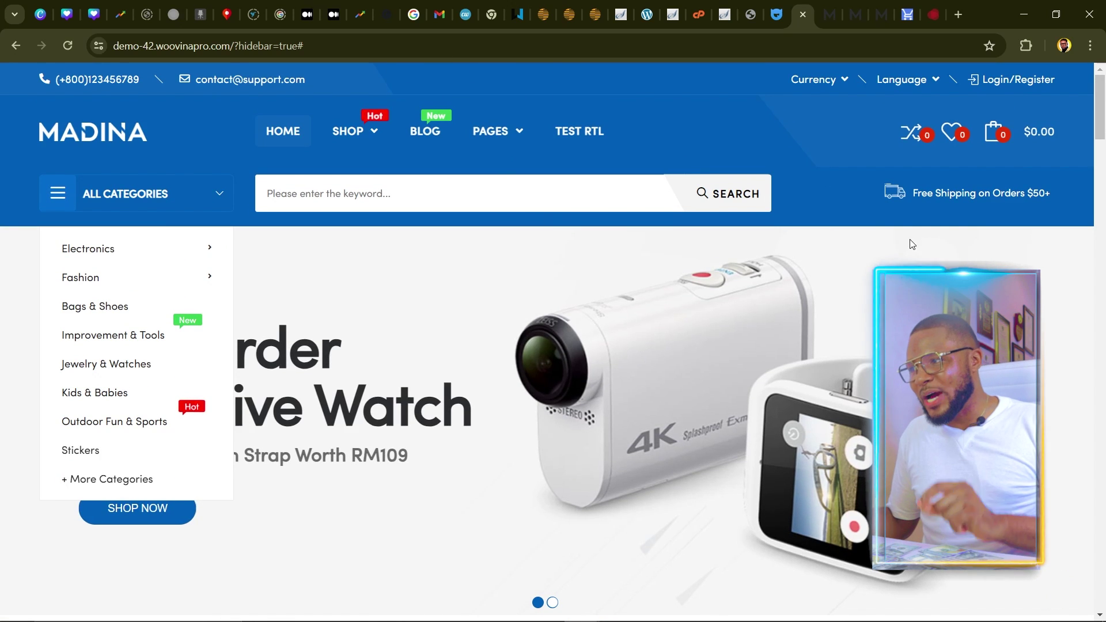
Step: Return to the Madina - Electronics Store WooCommerce Theme product page and review its details
left_click(777, 15)
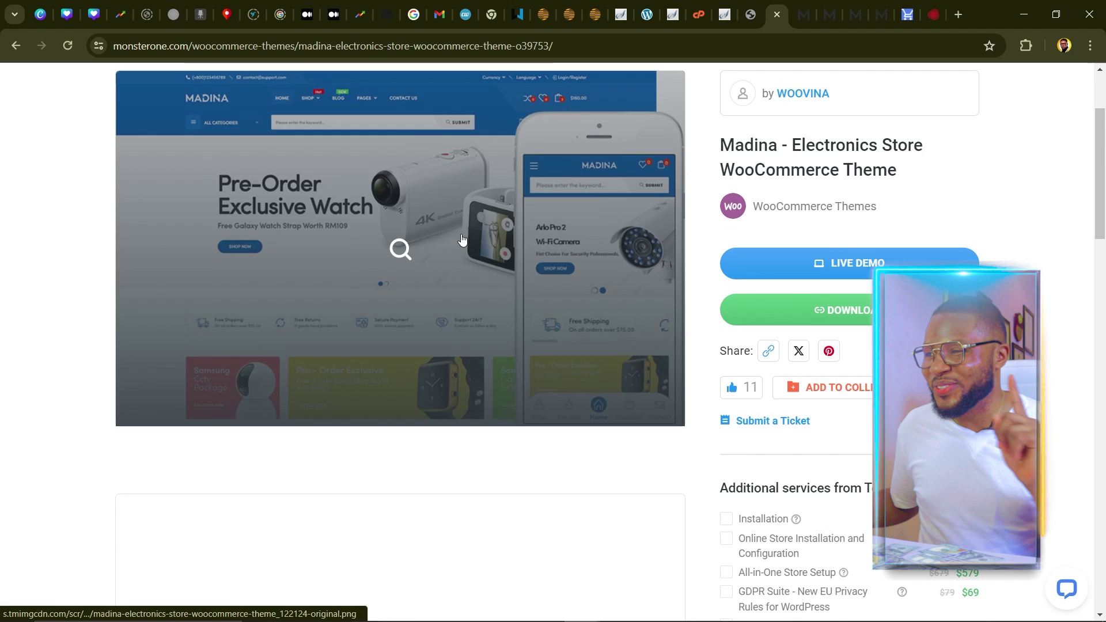
scroll(1039, 253, "up", 3)
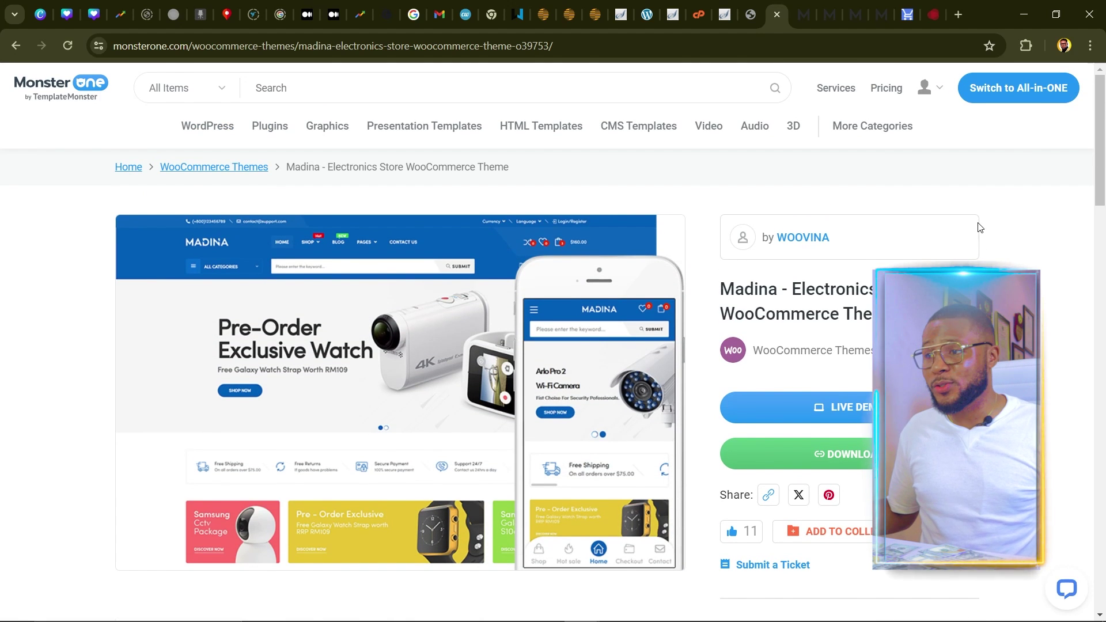
scroll(937, 252, "down", 7)
scroll(937, 252, "up", 6)
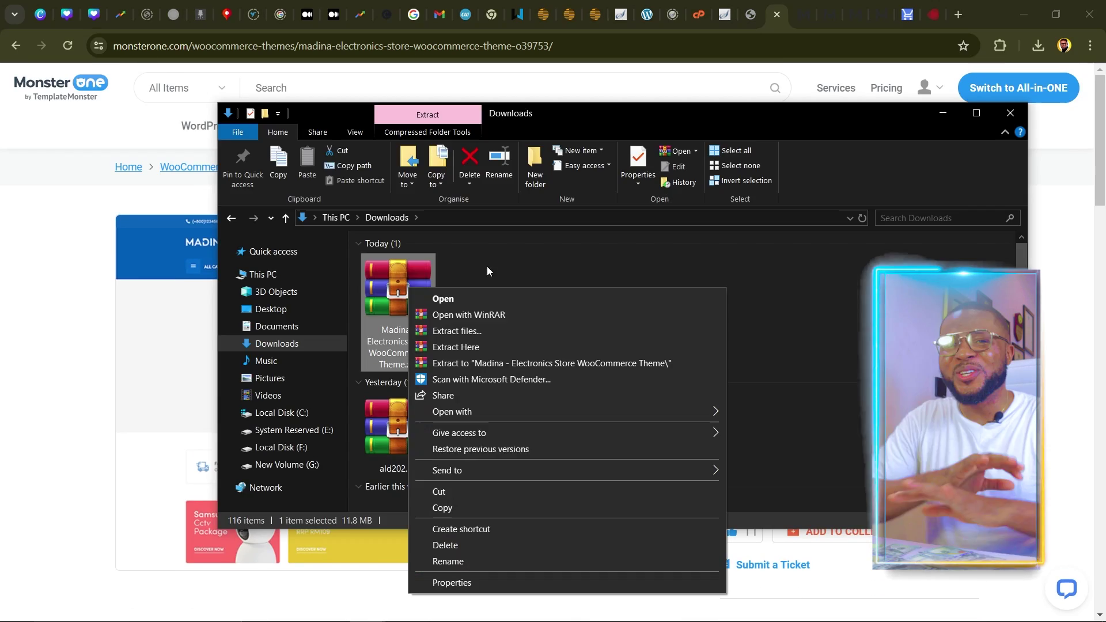
Step: Extract Madina - Electronics Store WooCommerce Theme.zip into a folder of the same name in Downloads
left_click(503, 253)
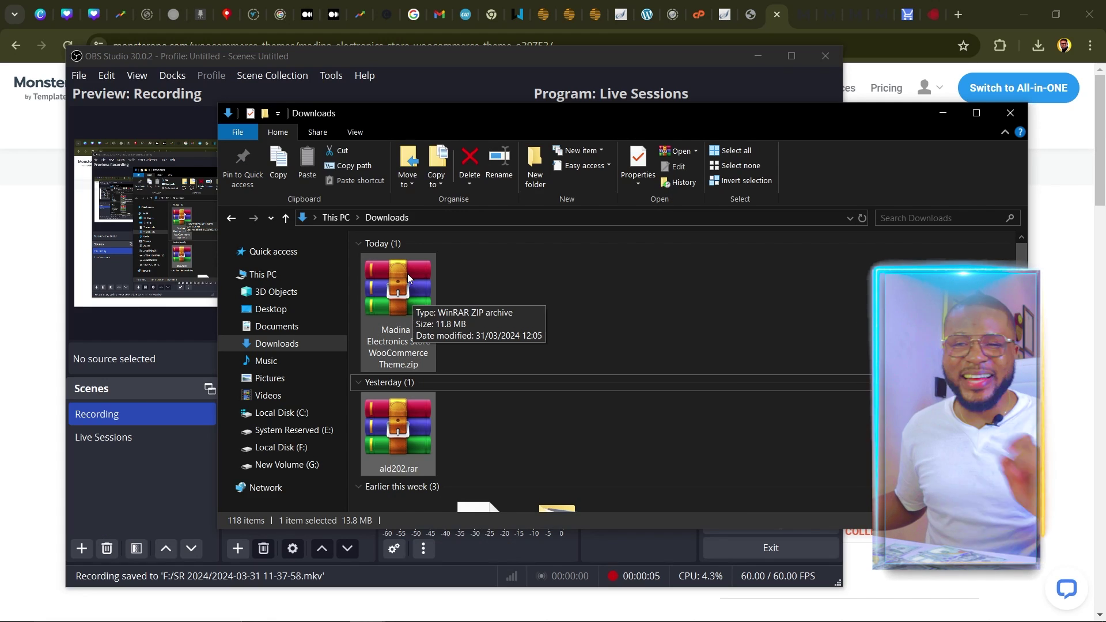
left_click(401, 273)
right_click(401, 273)
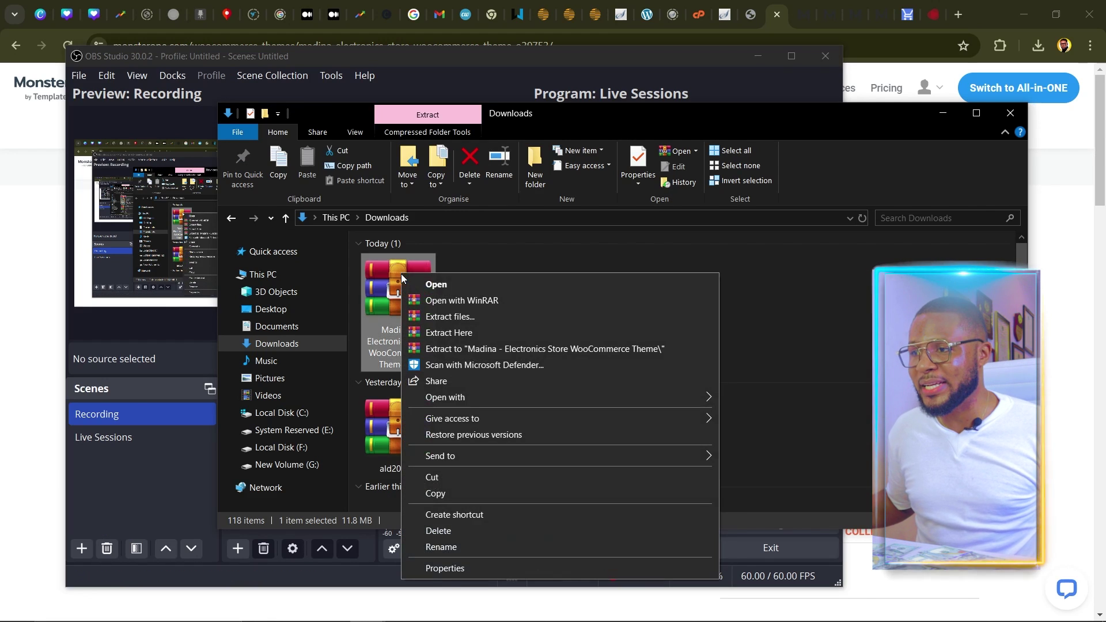
left_click(449, 317)
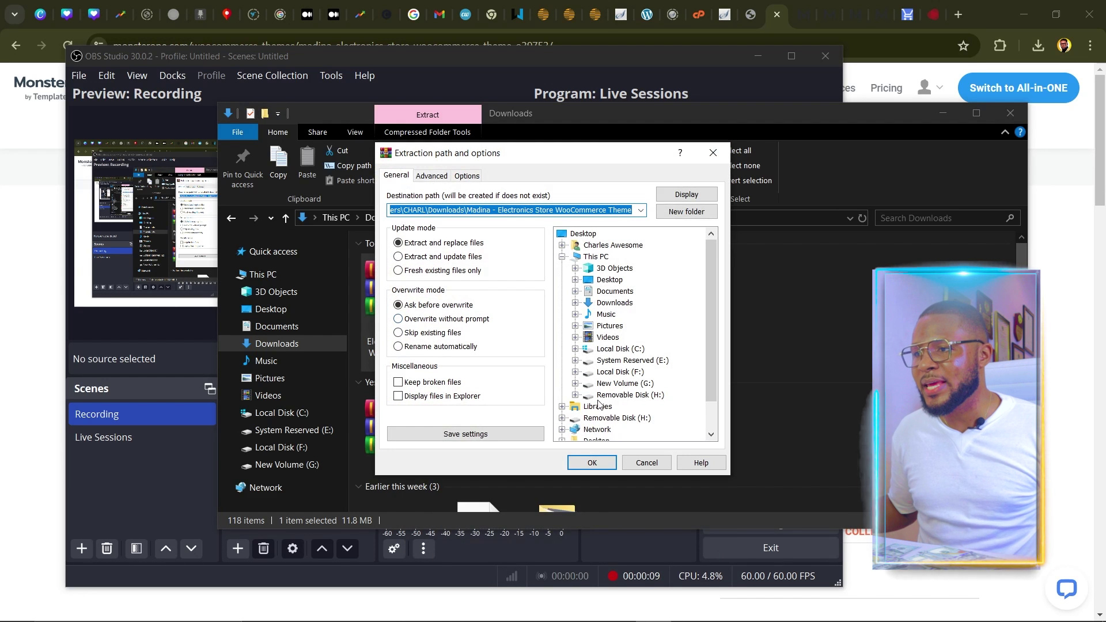
left_click(592, 464)
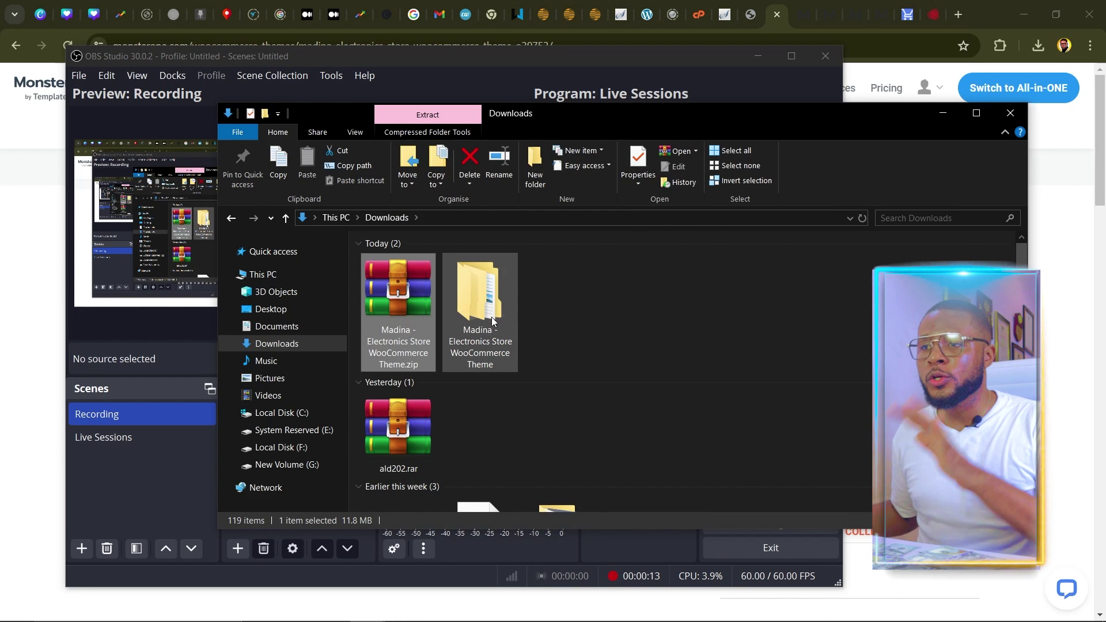
Step: Open the extracted Madina theme folder and go into its Themes subfolder
mouse_move(492, 316)
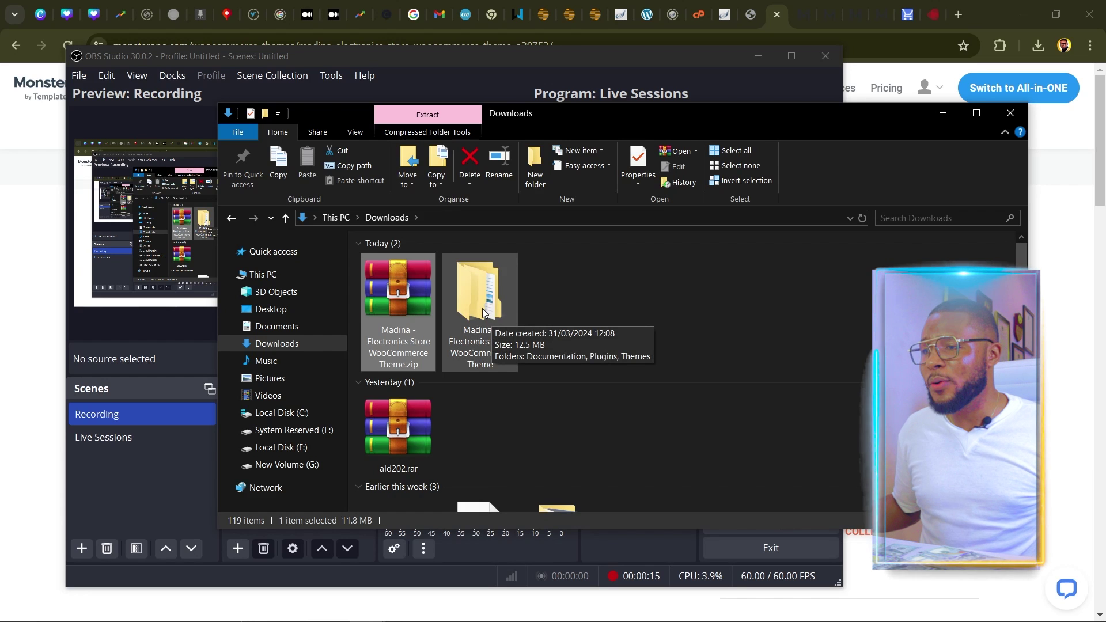
double_click(482, 312)
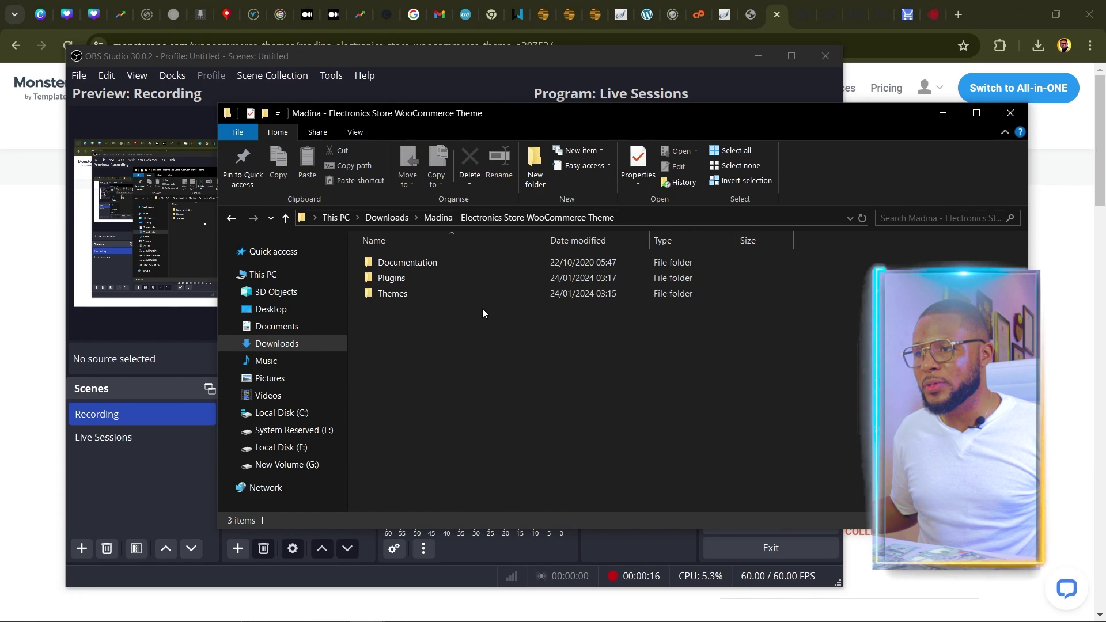
double_click(394, 294)
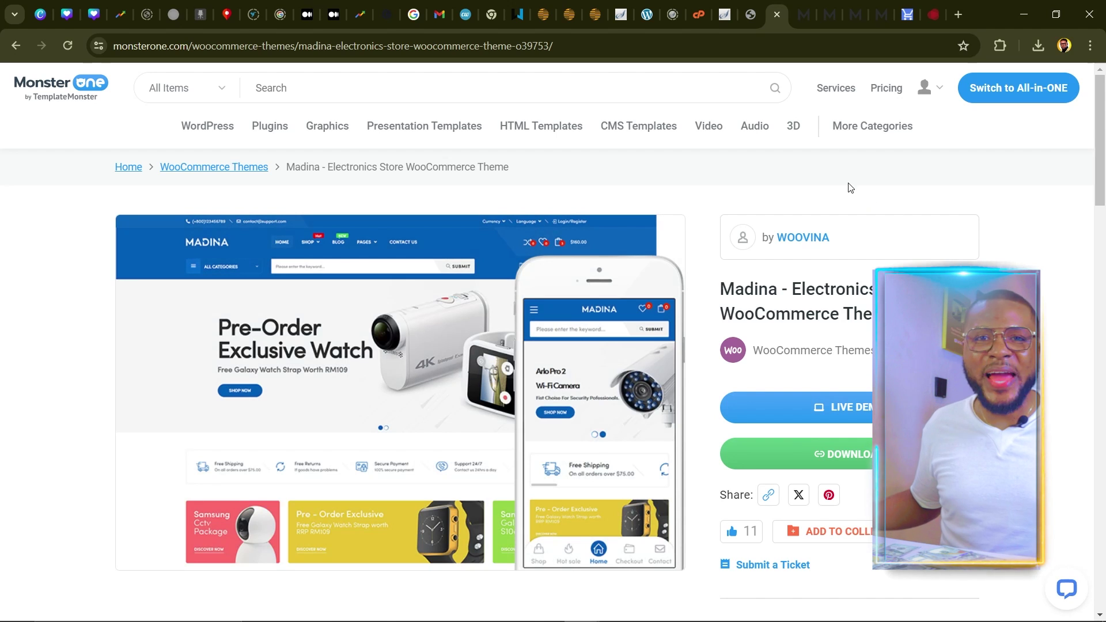
Step: Switch to the WordPress admin and open the upload form for adding a new theme
left_click(651, 19)
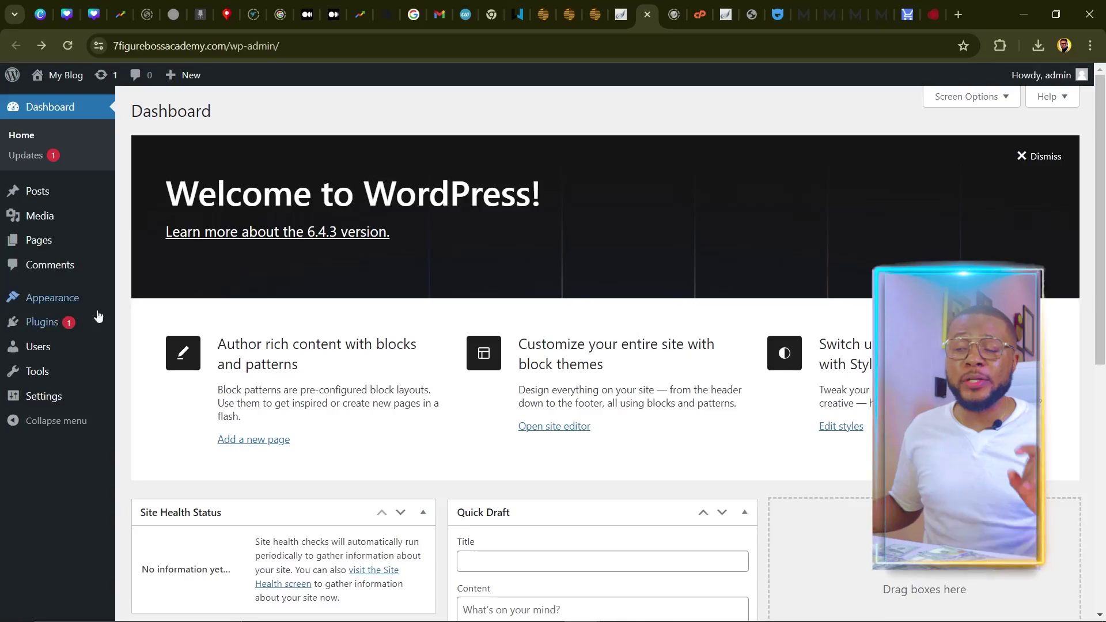
mouse_move(70, 302)
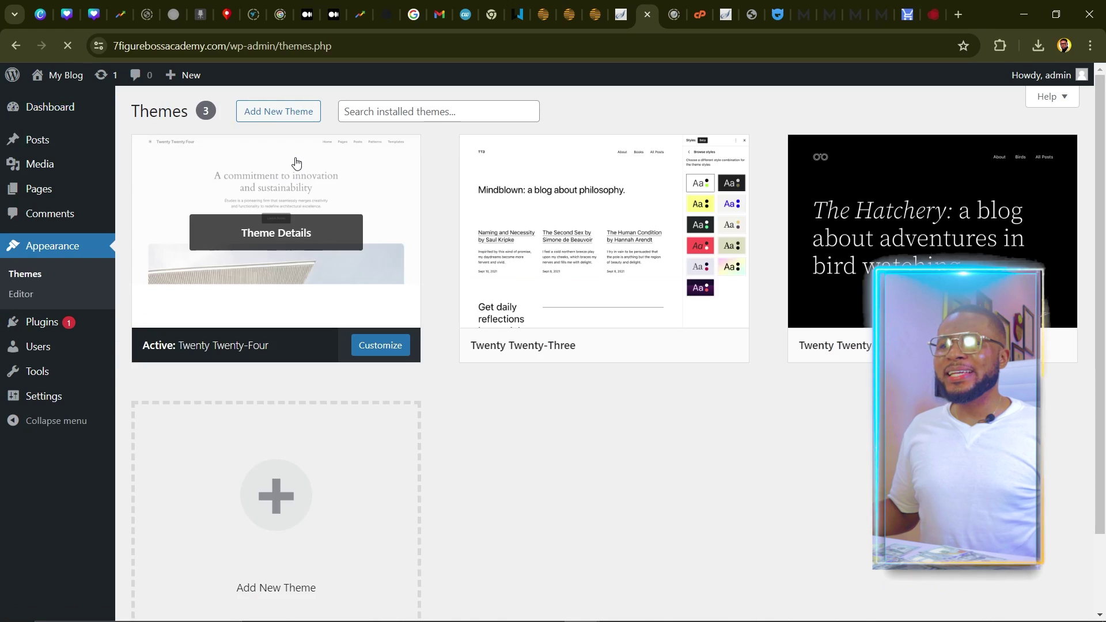
left_click(278, 112)
left_click(263, 113)
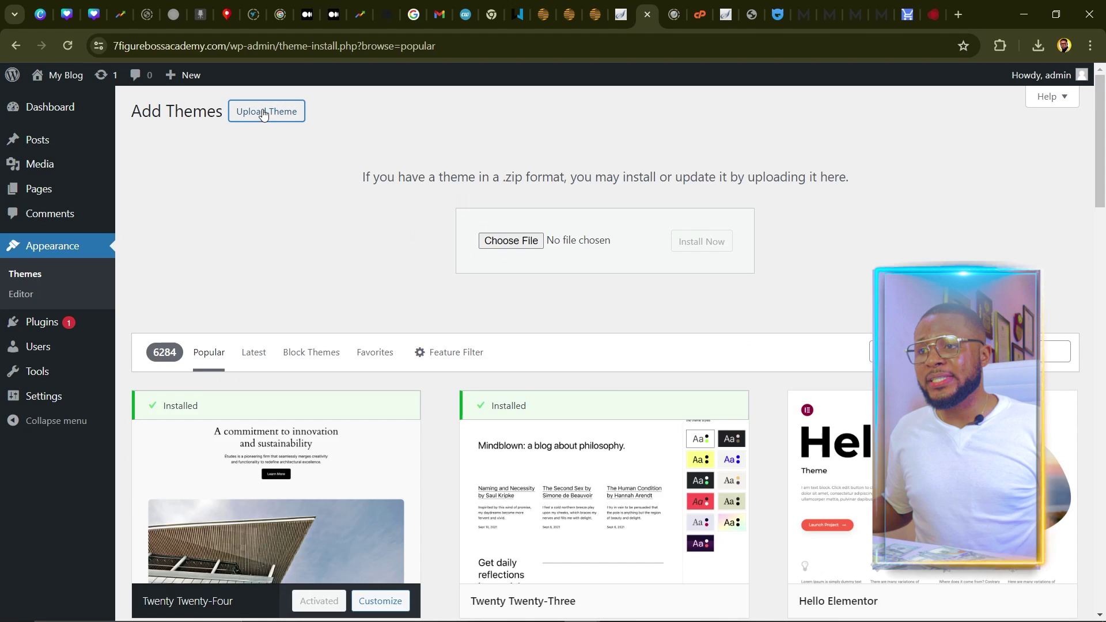
Step: Choose woovina.zip from the Themes folder of the extracted Madina theme in Downloads as the theme file to upload
left_click(514, 244)
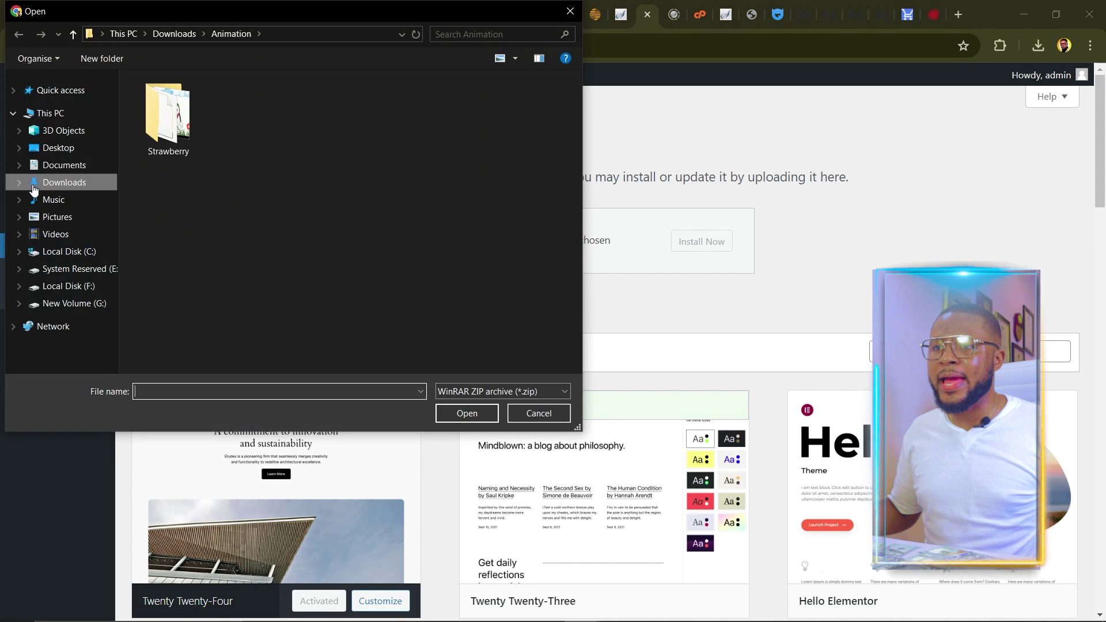
left_click(59, 183)
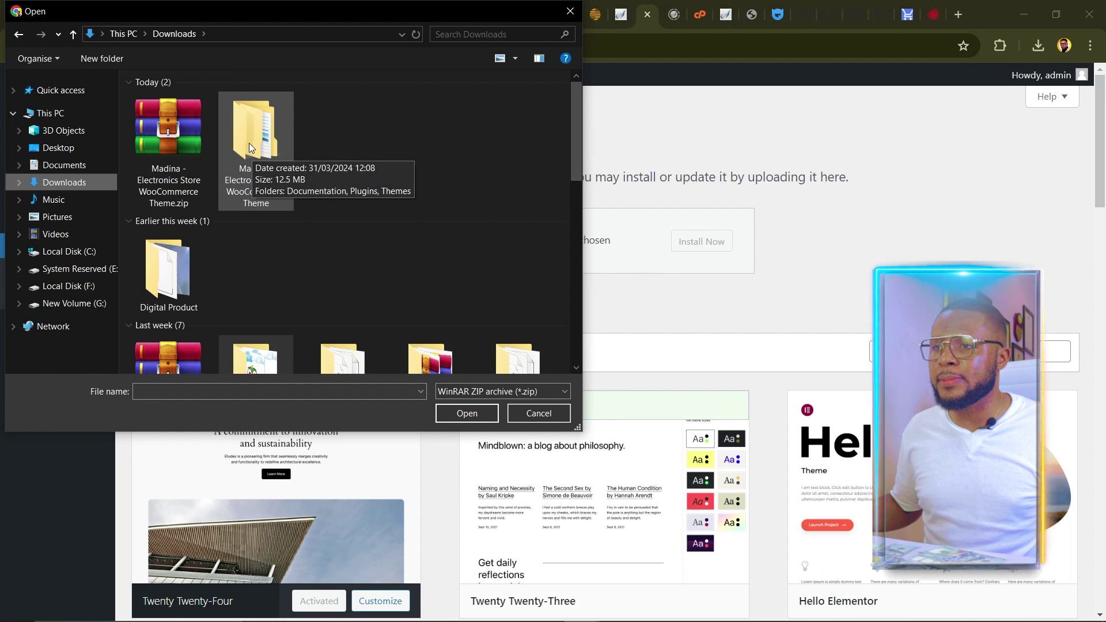
double_click(253, 143)
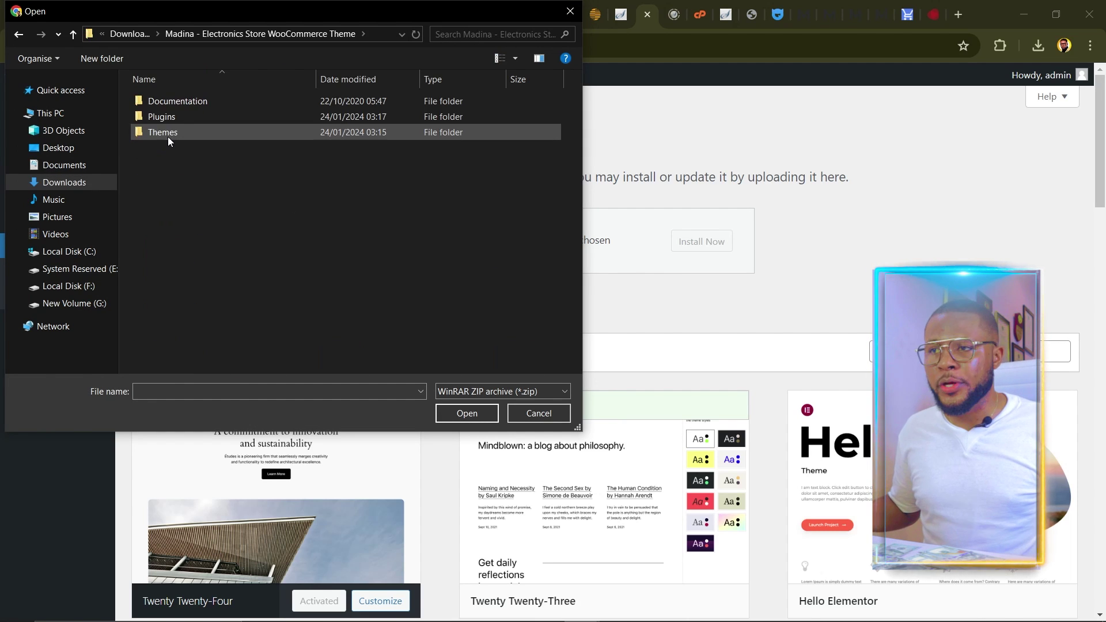
double_click(169, 133)
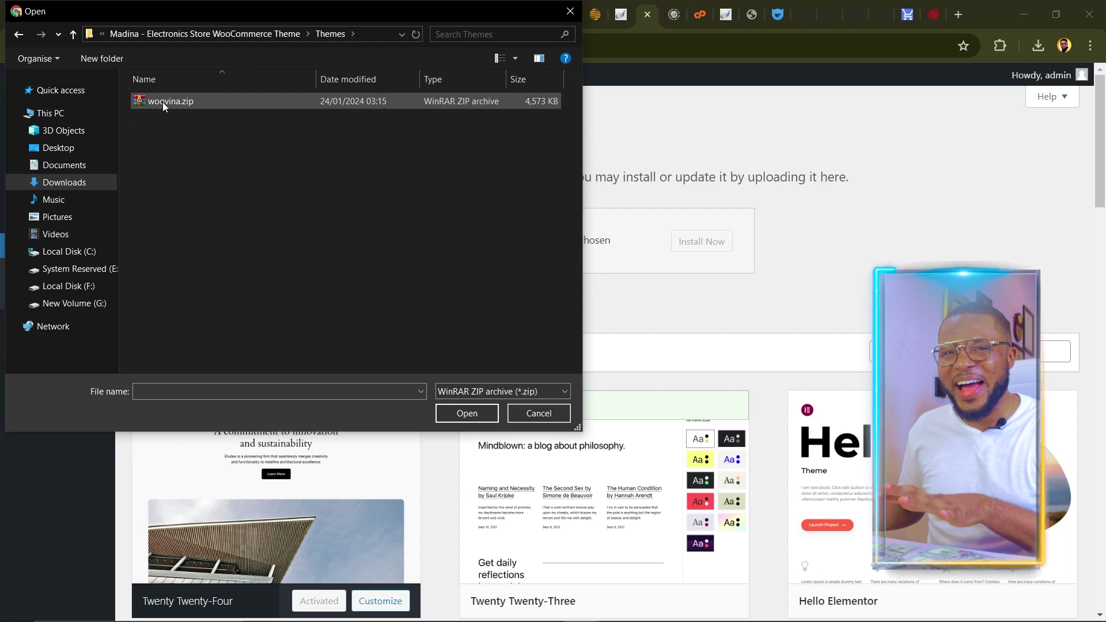
left_click(163, 103)
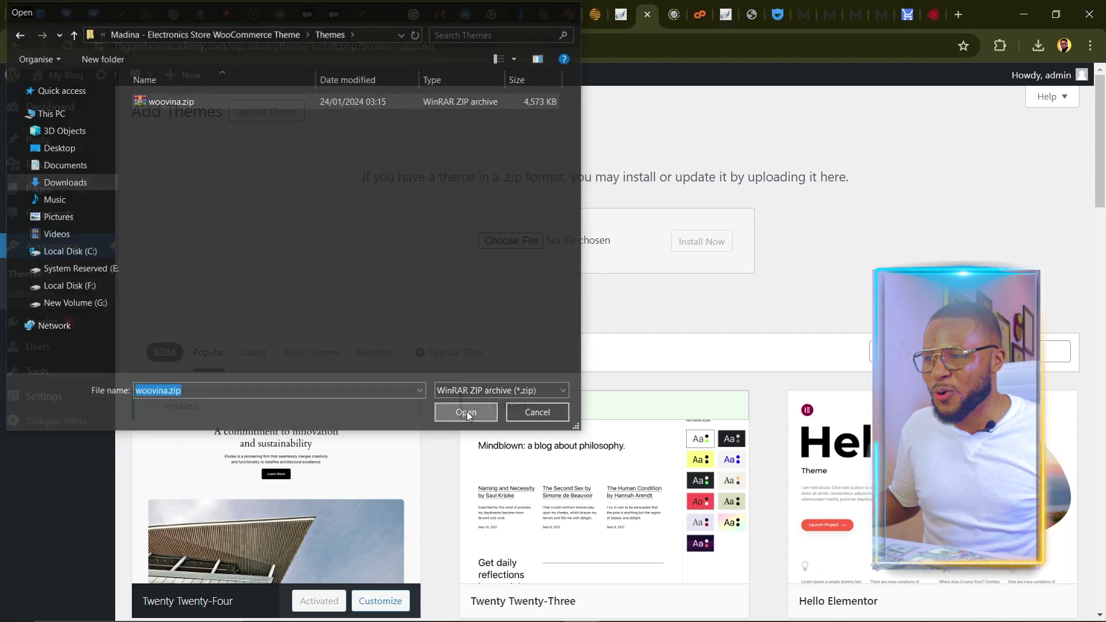
left_click(468, 414)
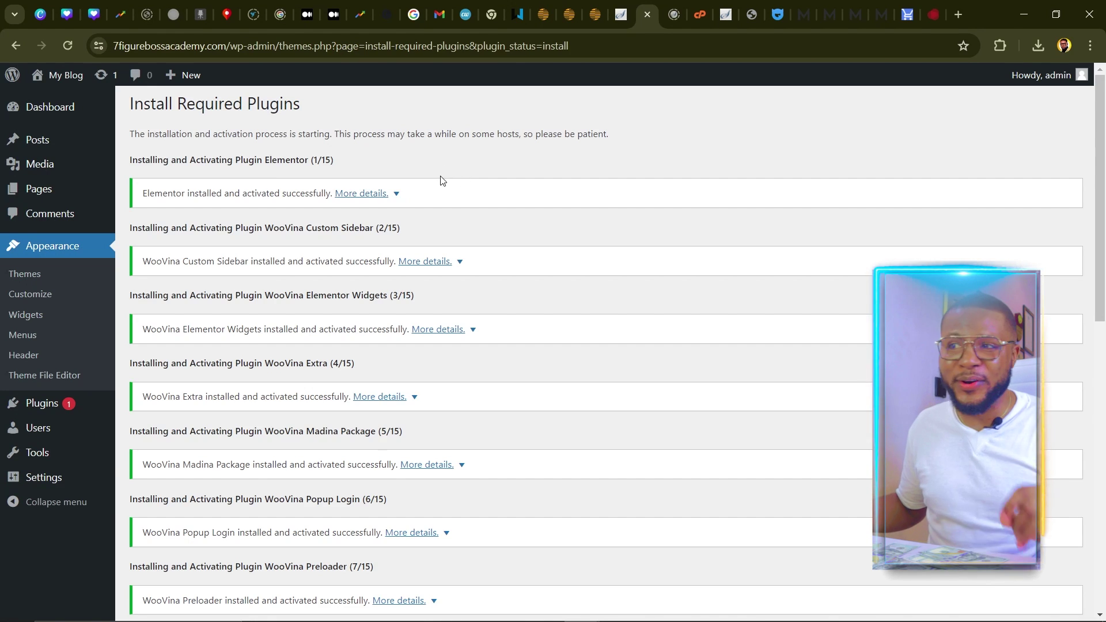
Step: Go back from the site's front page to the WordPress admin and bring up the Theme Panel's Install Demos option
scroll(432, 218, "down", 3)
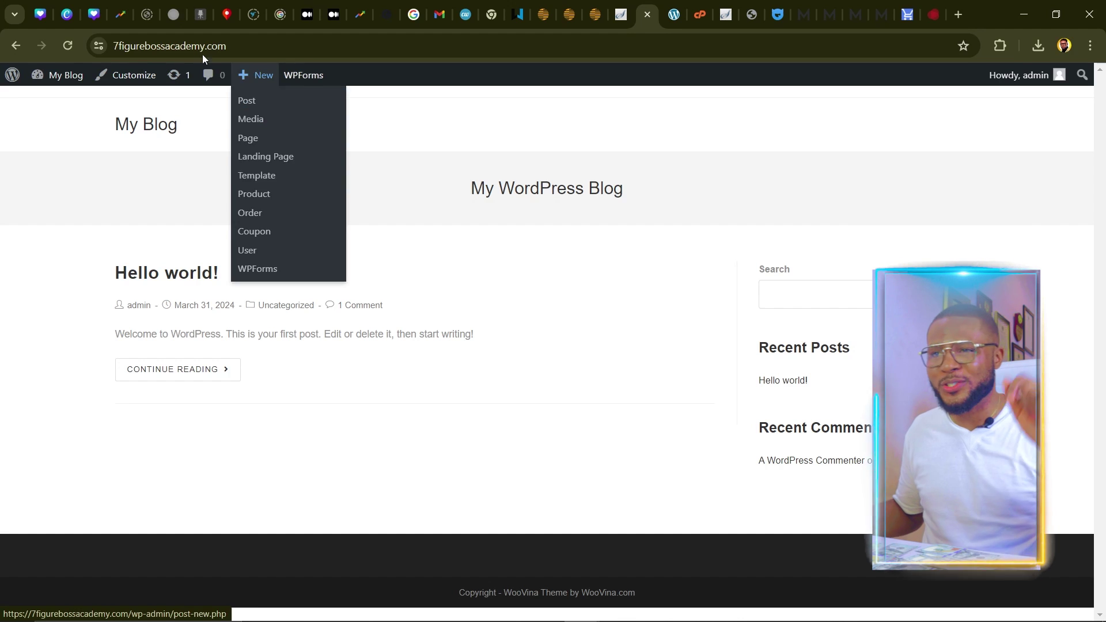
left_click(14, 47)
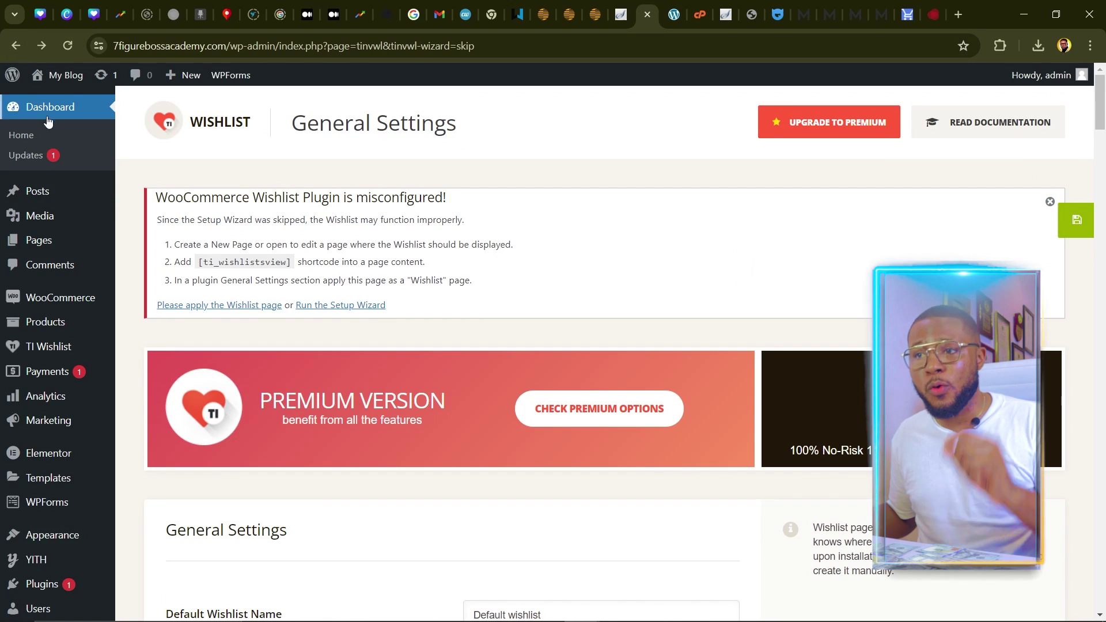
scroll(2, 407, "down", 9)
scroll(2, 406, "down", 1)
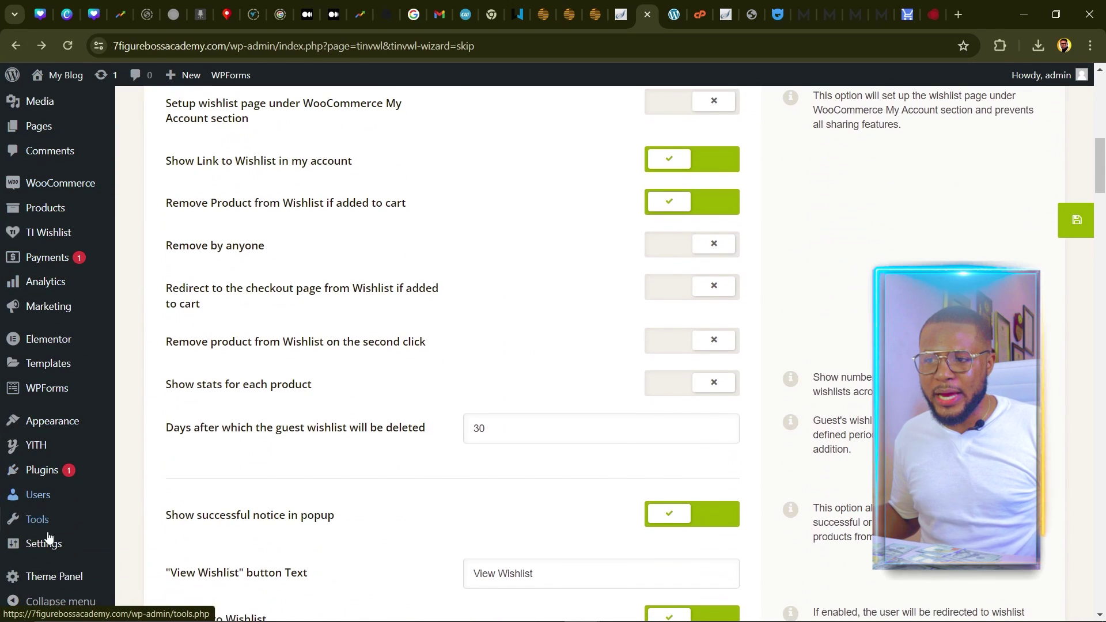
mouse_move(42, 583)
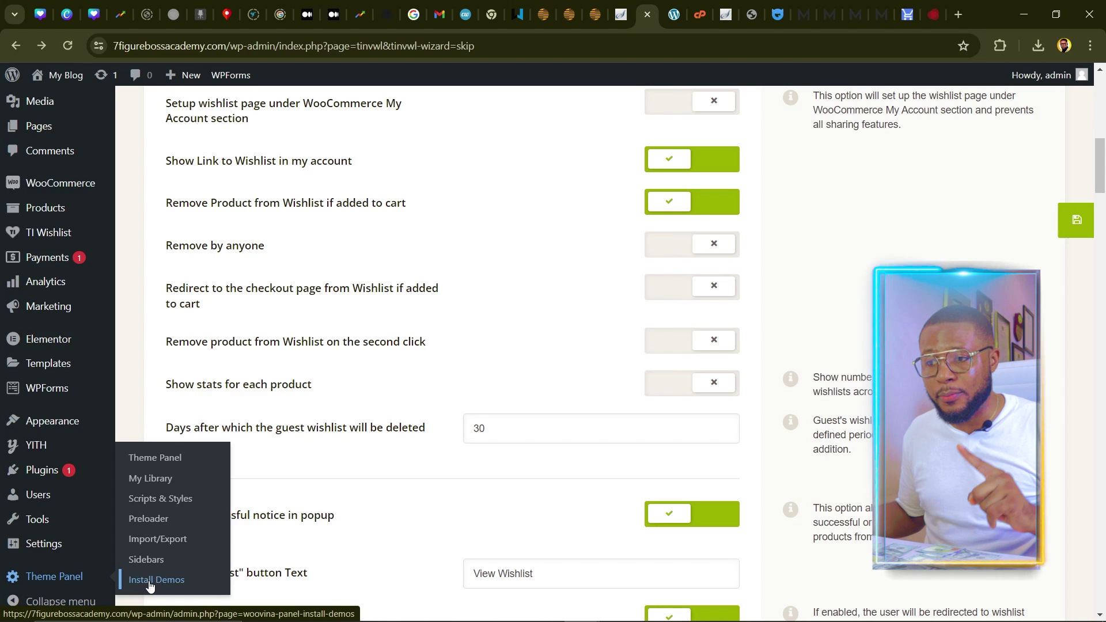
Step: Visit the site's front end from its dashboard and examine the Madina storefront's banners, deals and product sections
left_click(704, 18)
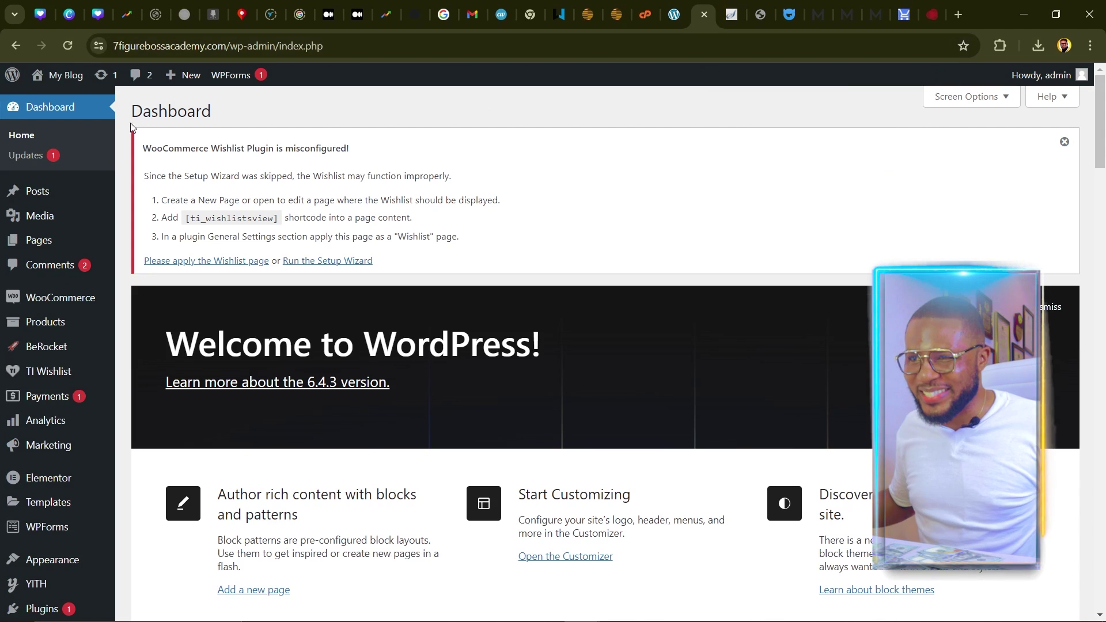
mouse_move(60, 75)
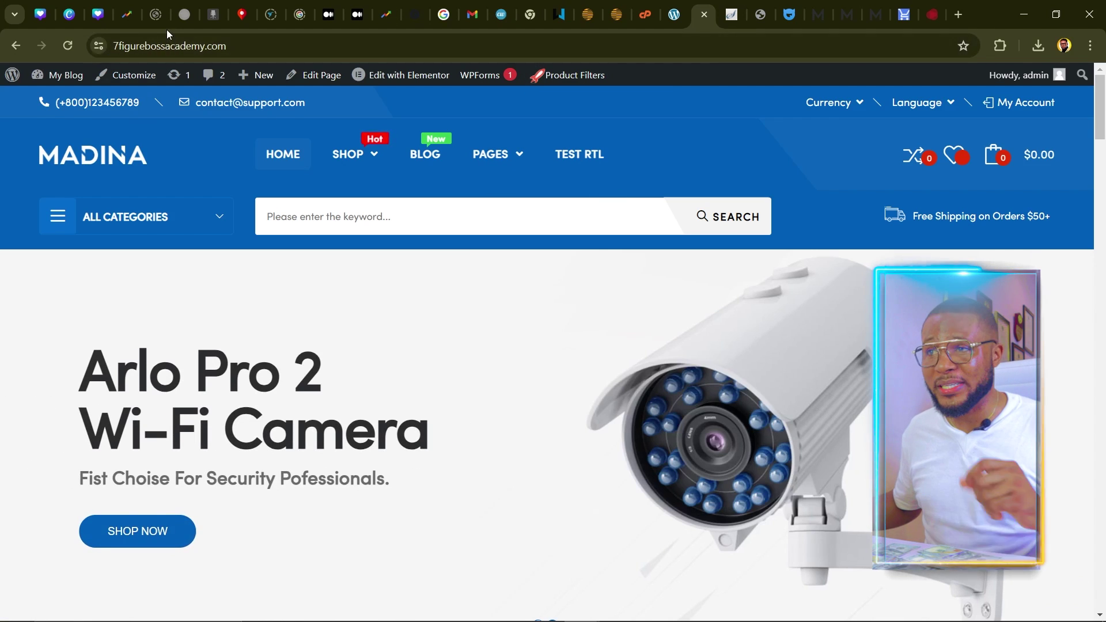
mouse_move(340, 172)
scroll(339, 171, "down", 15)
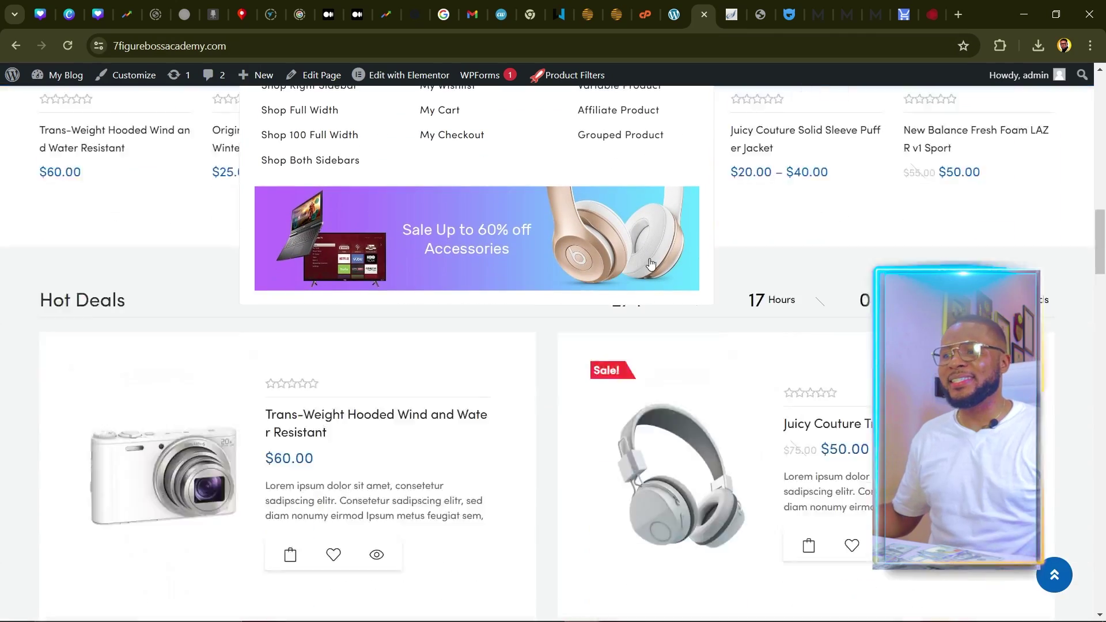
scroll(718, 243, "down", 5)
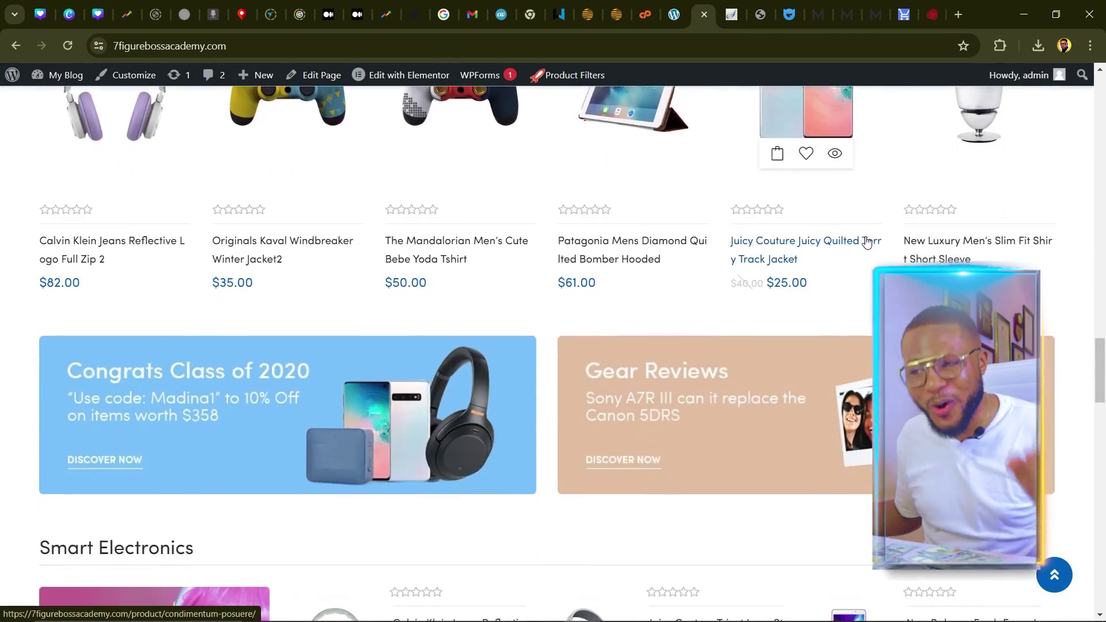
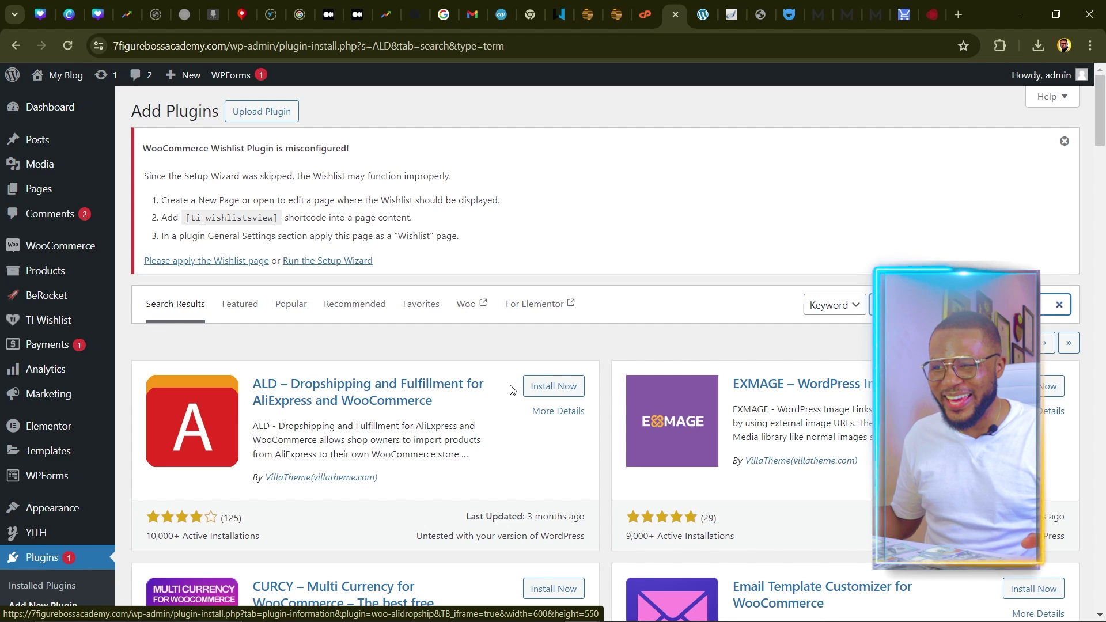
Step: Install the ALD – Dropshipping and Fulfillment for AliExpress and WooCommerce plugin and add its Chrome extension from the Chrome Web Store
left_click(554, 387)
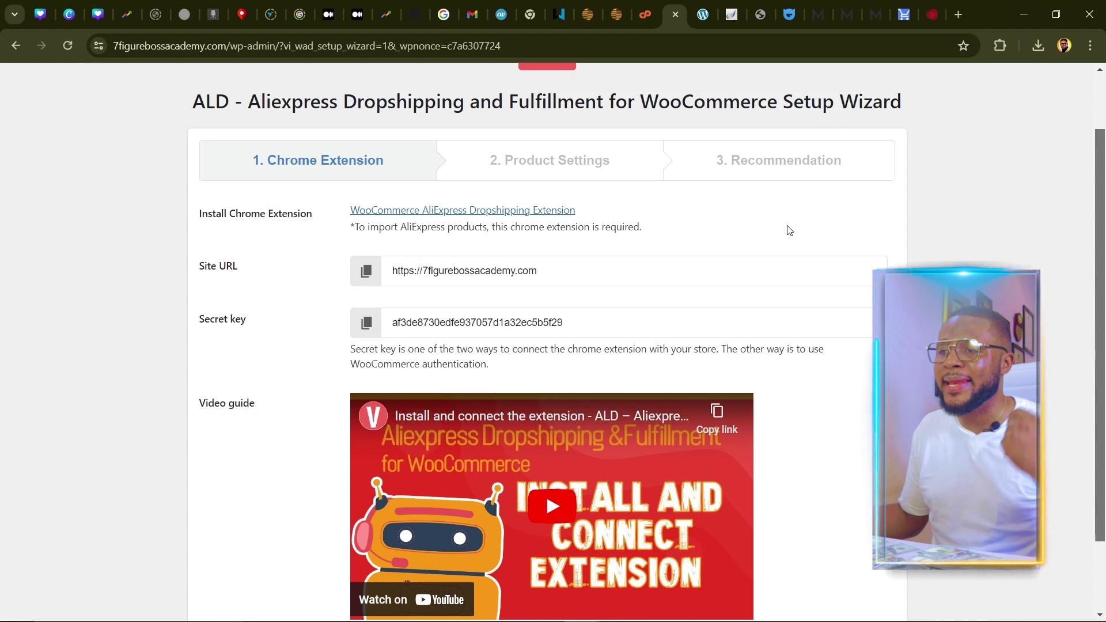
scroll(798, 235, "down", 1)
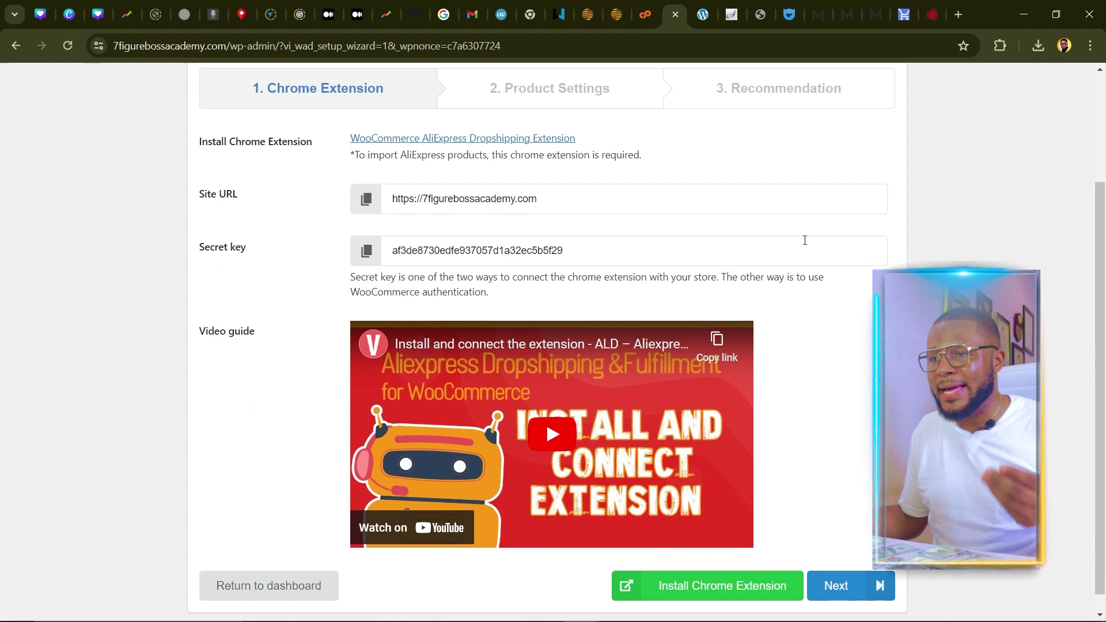
left_click(705, 584)
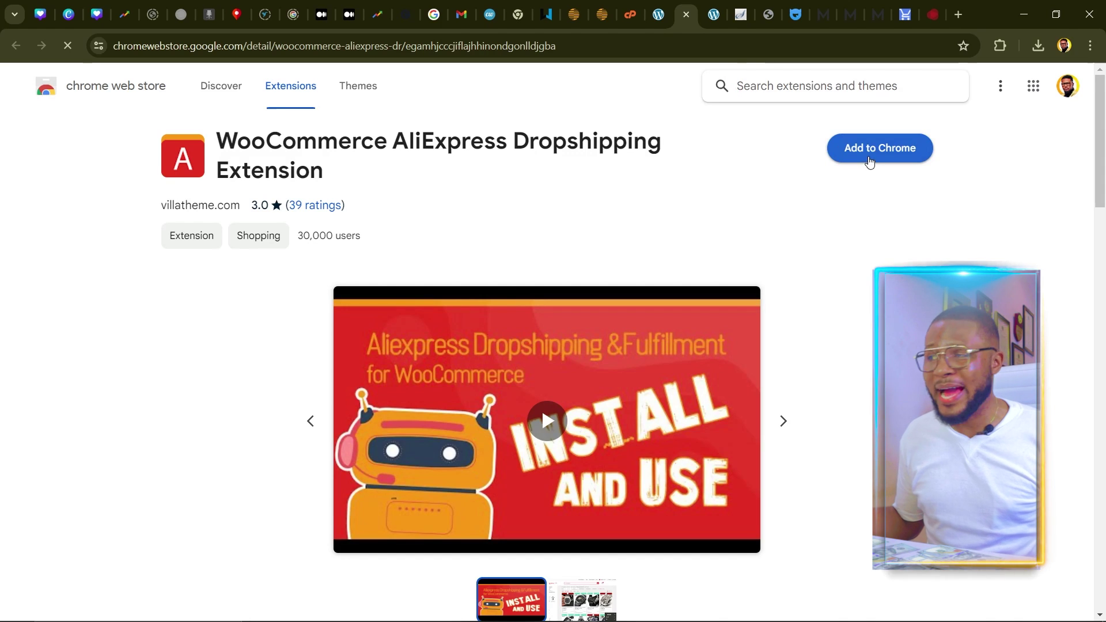
left_click(869, 159)
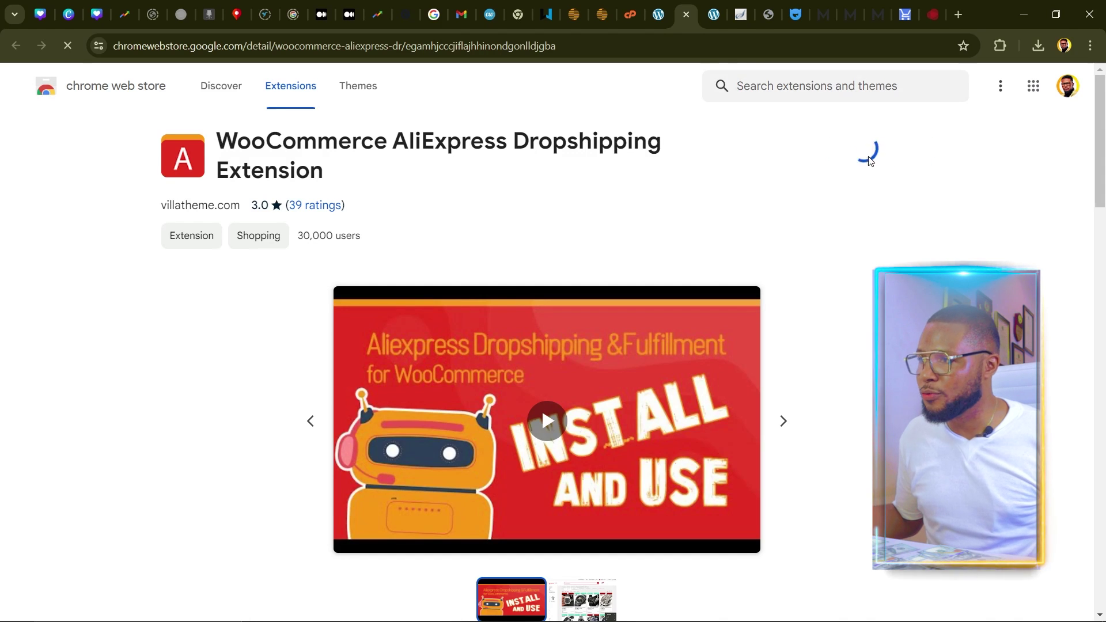
left_click(583, 182)
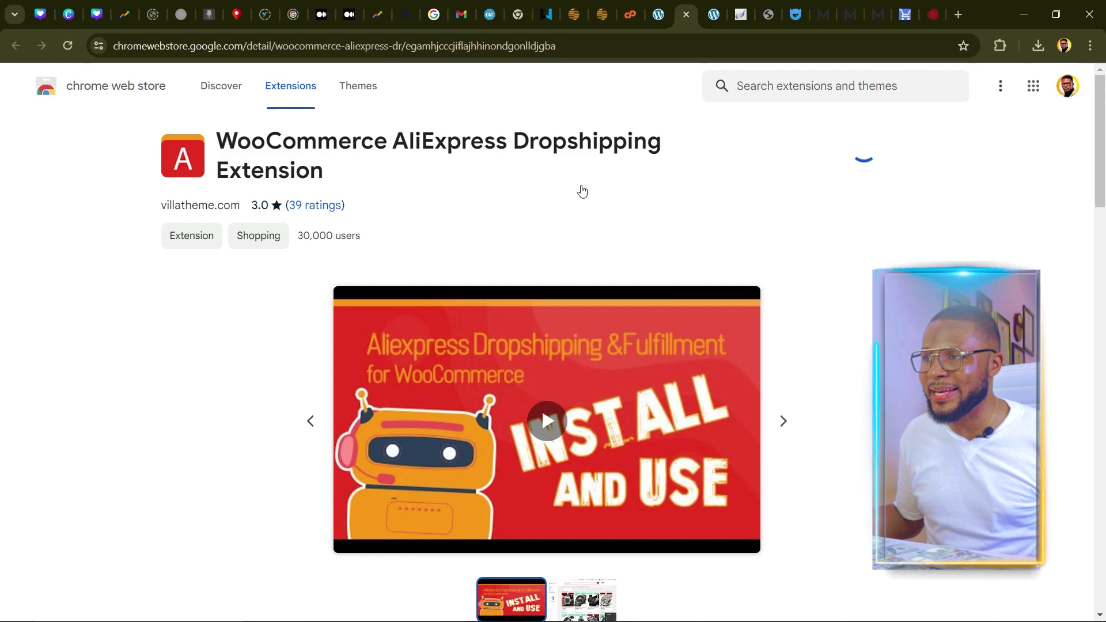
key("ctrl+w")
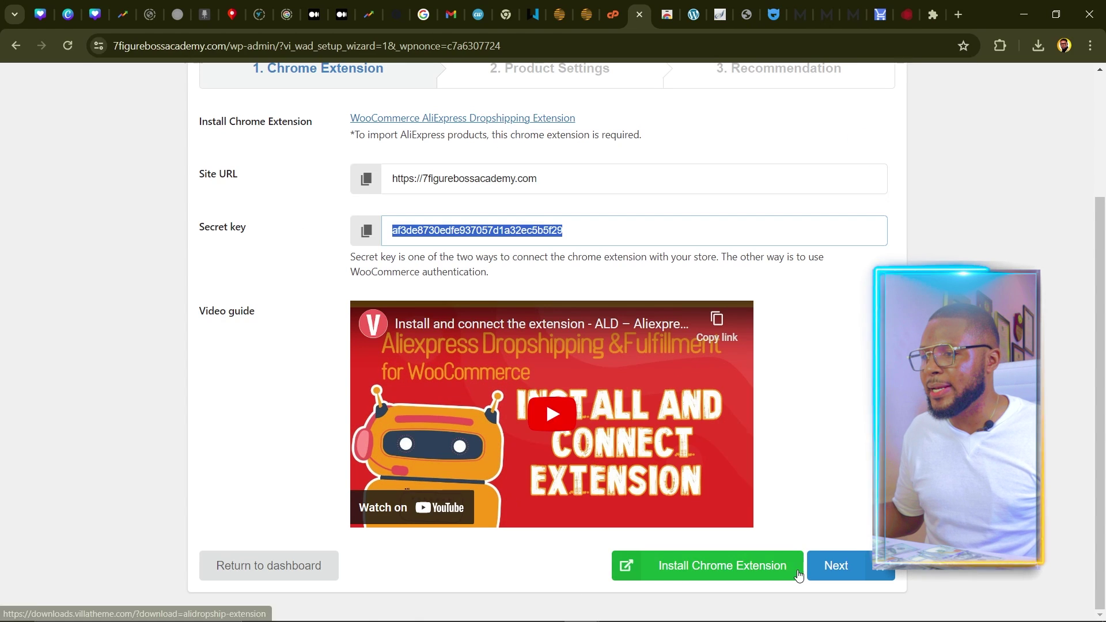
Step: Advance the ALD setup wizard to the Recommendation stage, keeping the default product settings
left_click(848, 567)
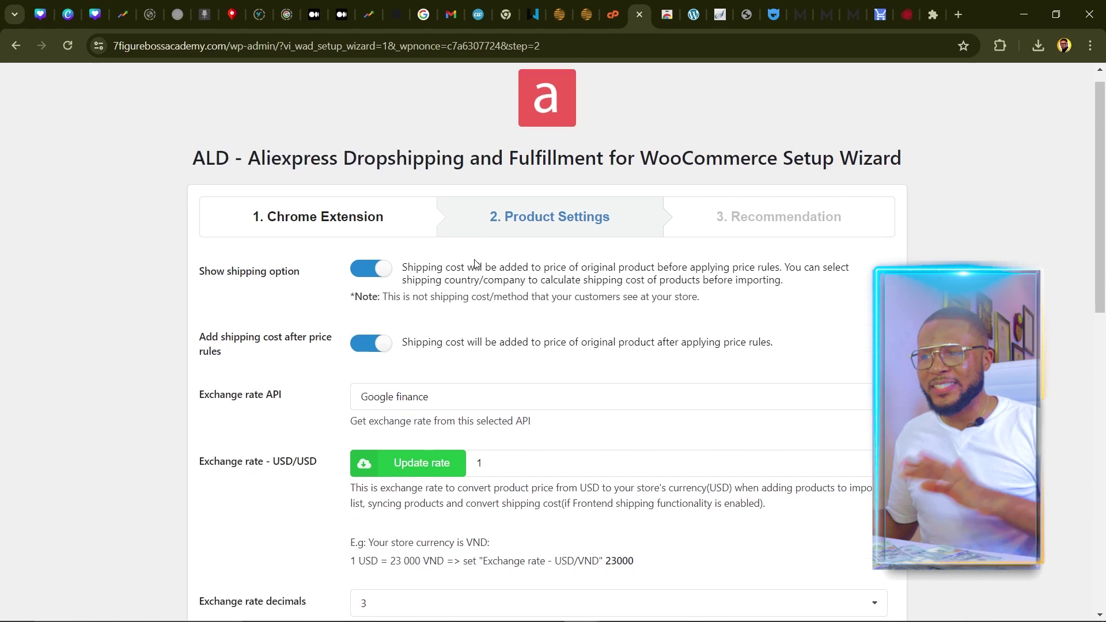
scroll(469, 257, "down", 5)
scroll(469, 260, "down", 8)
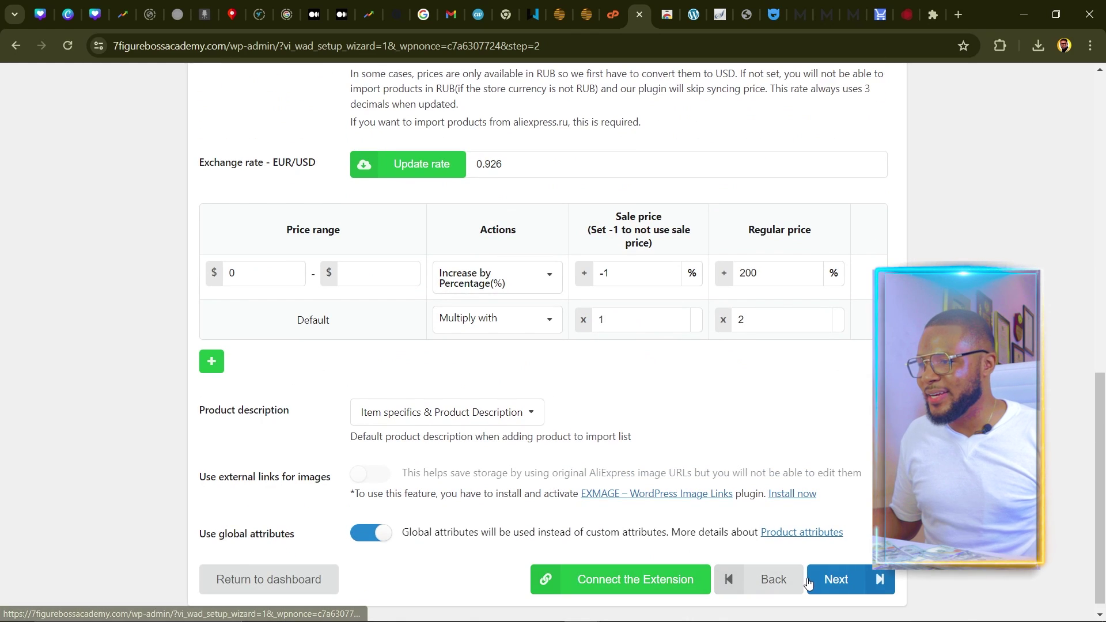
left_click(836, 579)
scroll(465, 270, "down", 5)
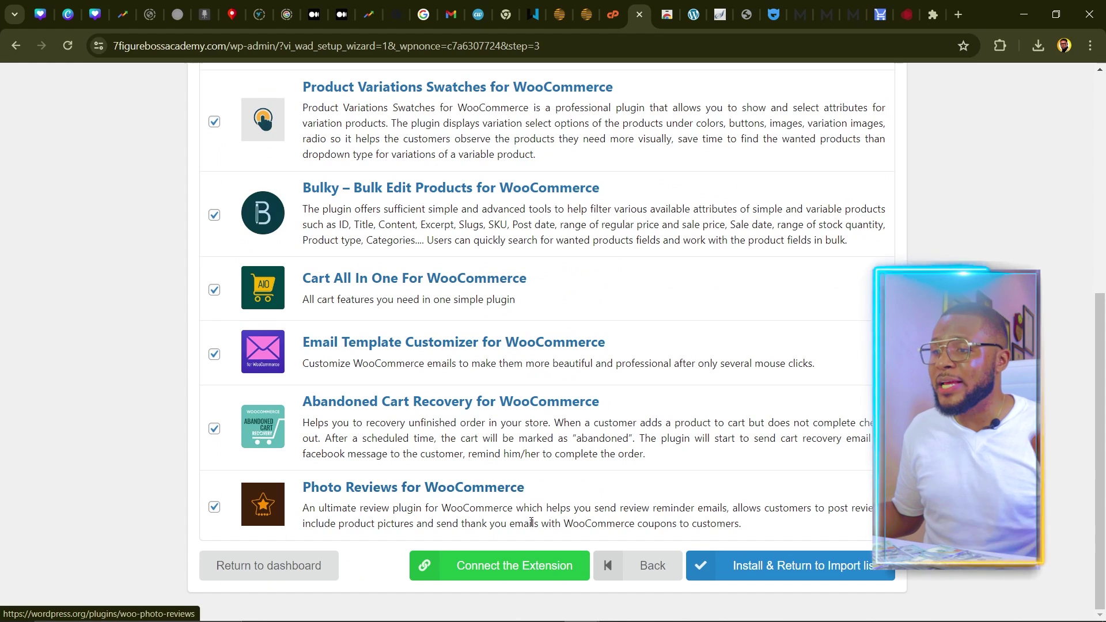
Step: Connect the AliExpress dropshipping extension by approving its store access, and install the recommended plugins to finish at the import list
left_click(495, 567)
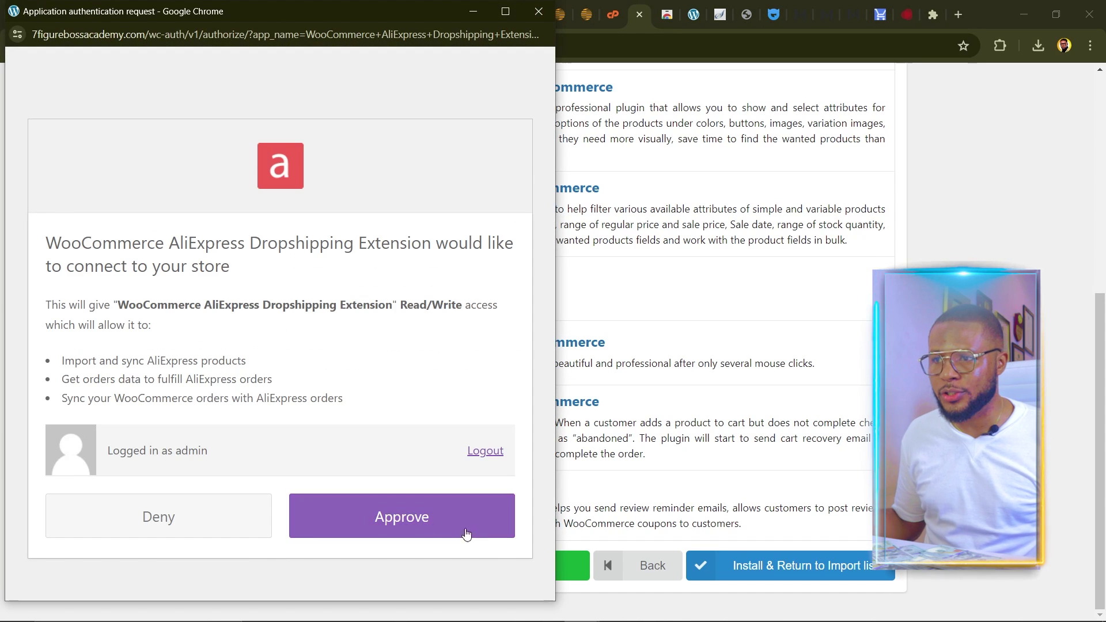
left_click(338, 534)
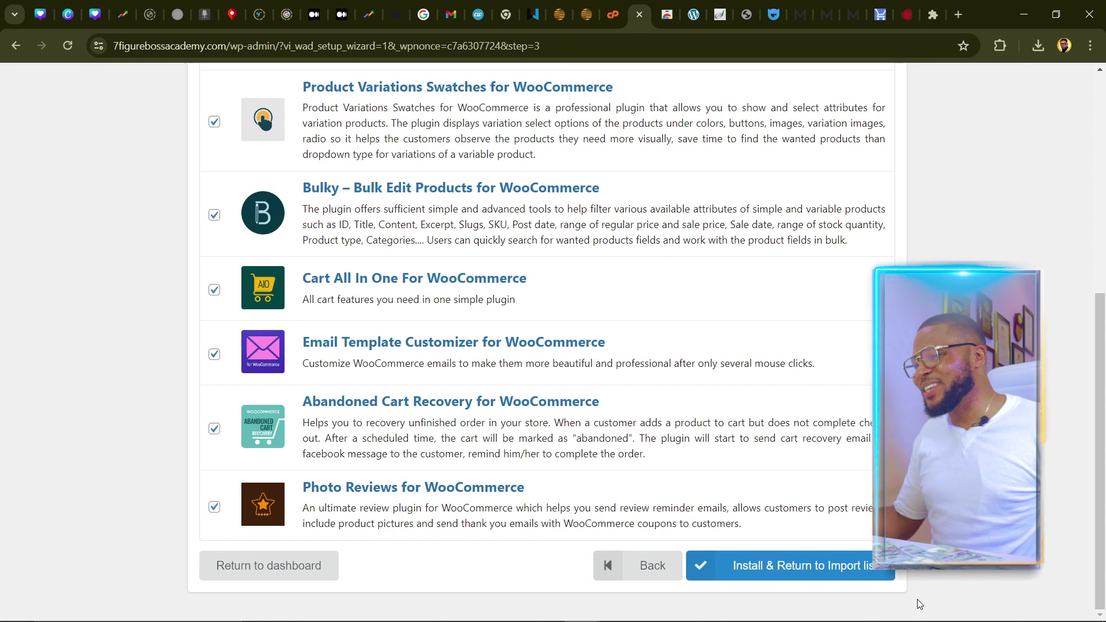
left_click(769, 570)
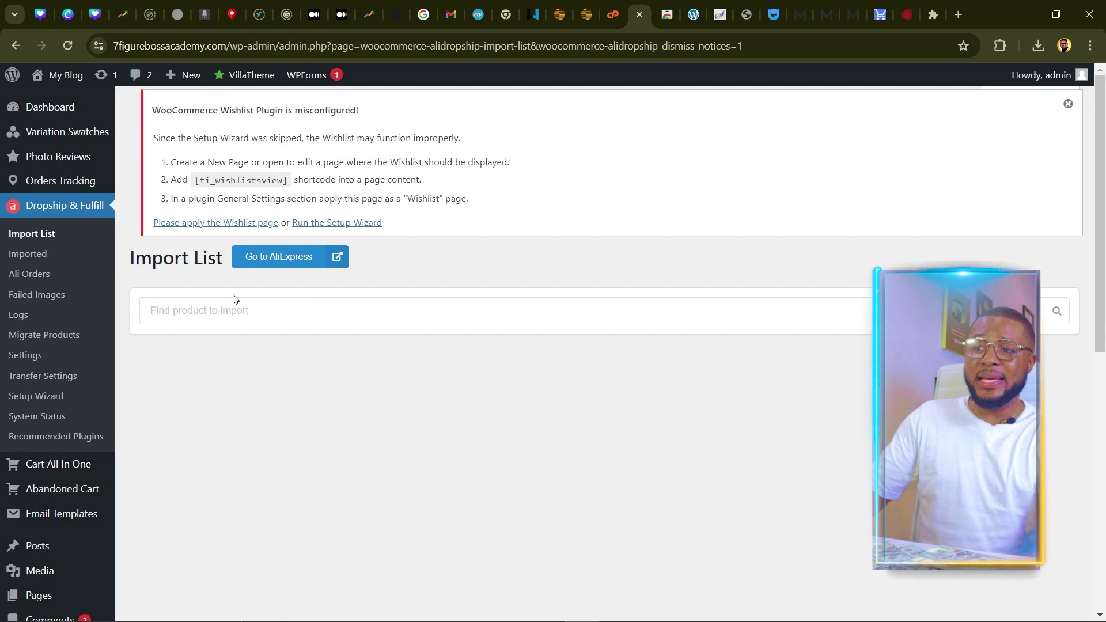
Step: Search the products to import for "SM7b", sorted by price high to low
left_click(207, 315)
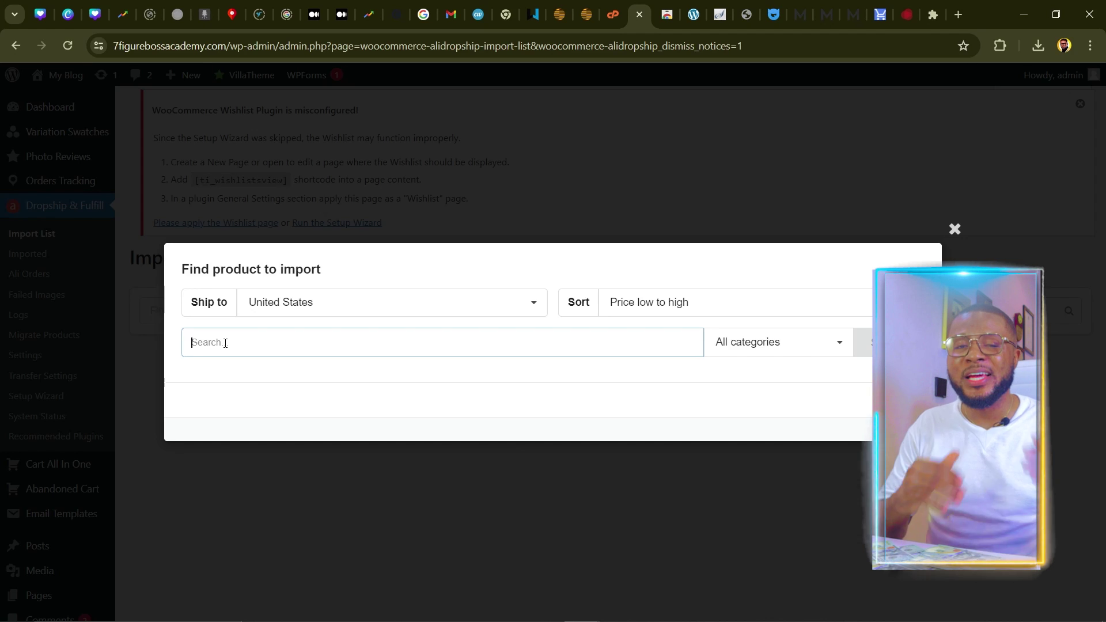
left_click(225, 343)
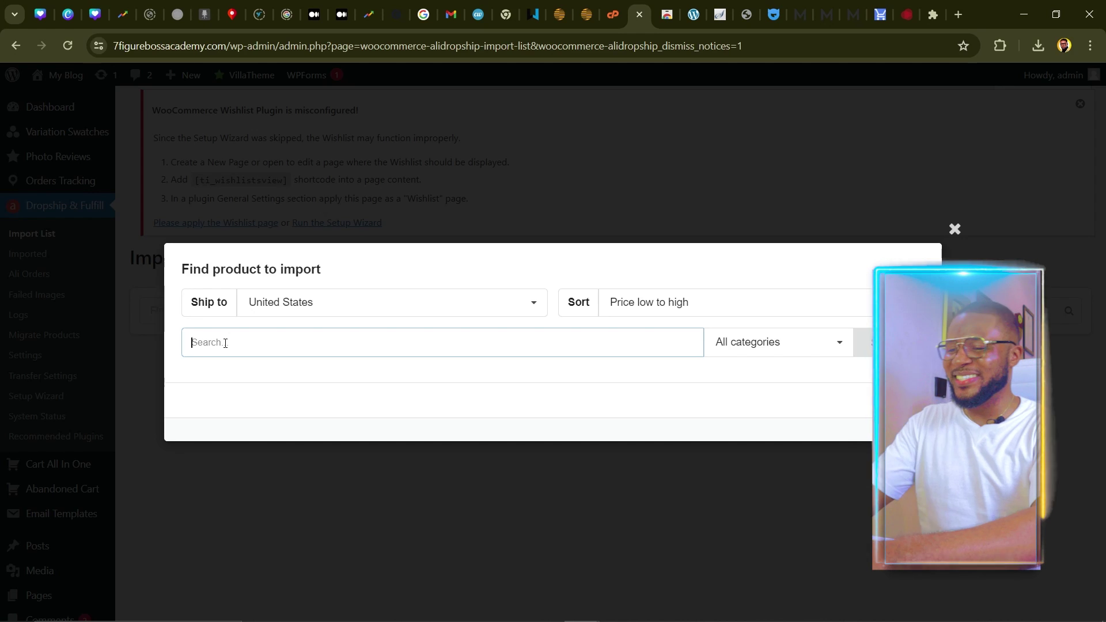
type("SM7b")
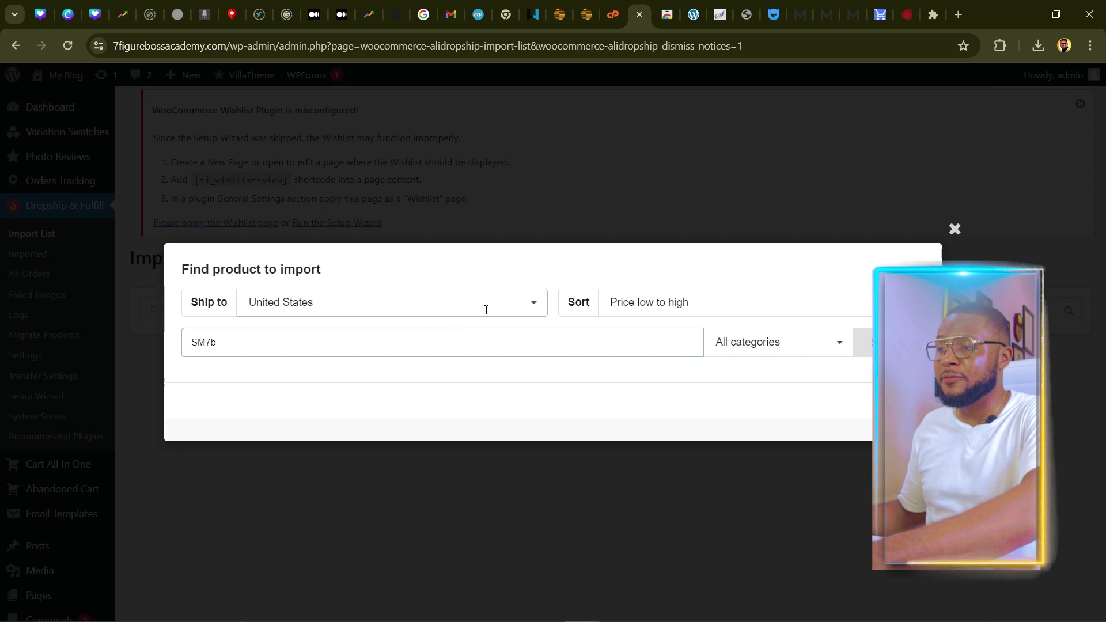
left_click(622, 311)
left_click(634, 331)
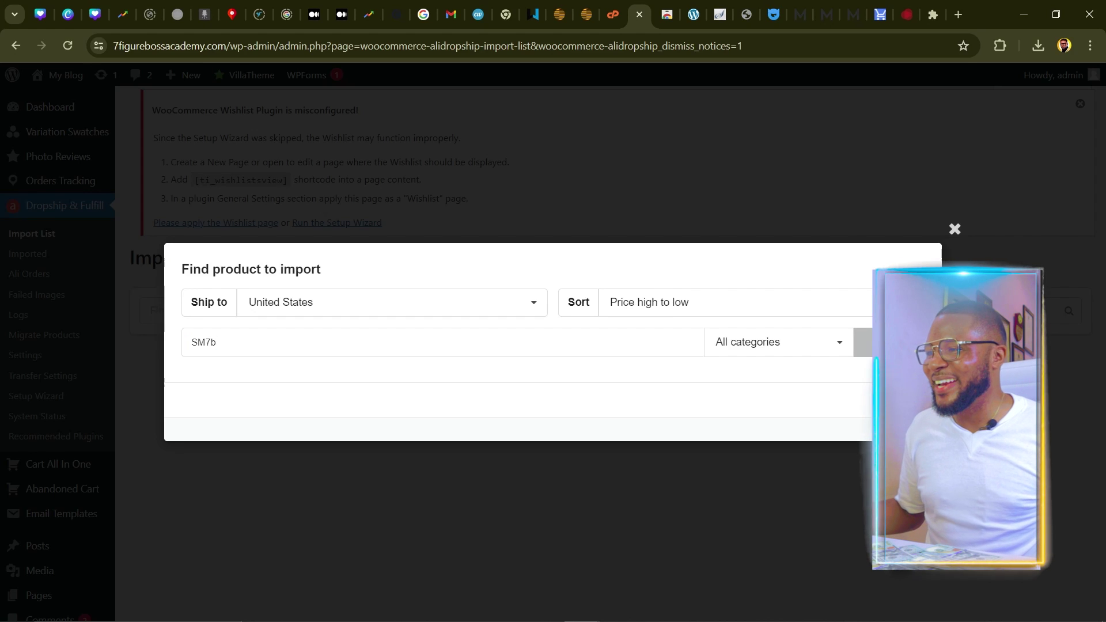
left_click(865, 341)
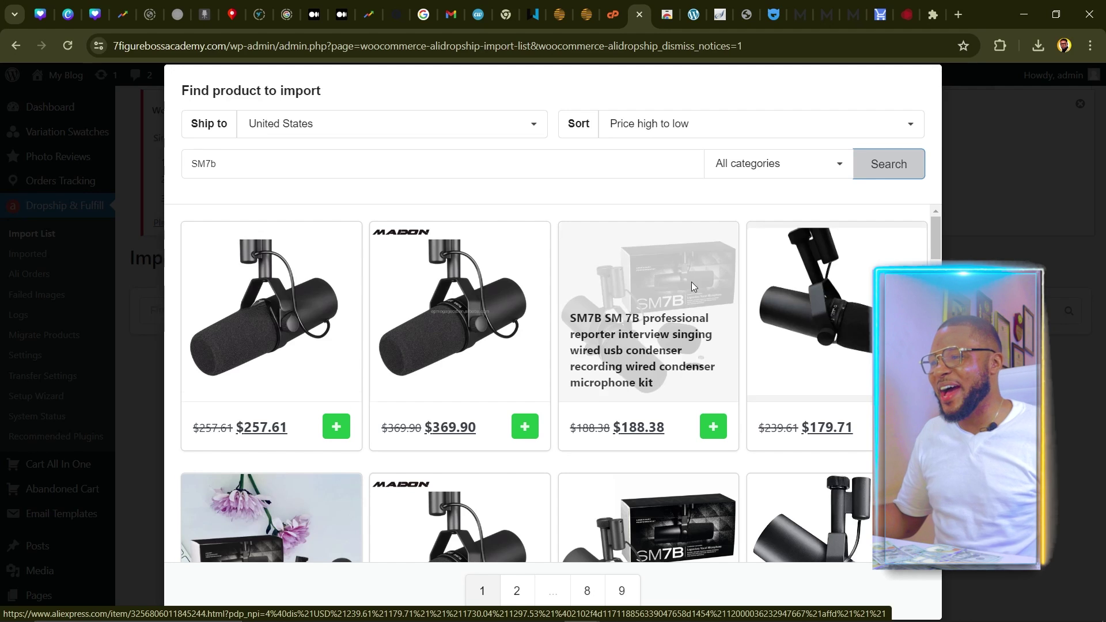
Step: Browse the SM7b results and add the $179.71 SM7B professional dynamic microphone to the import list
scroll(693, 275, "down", 12)
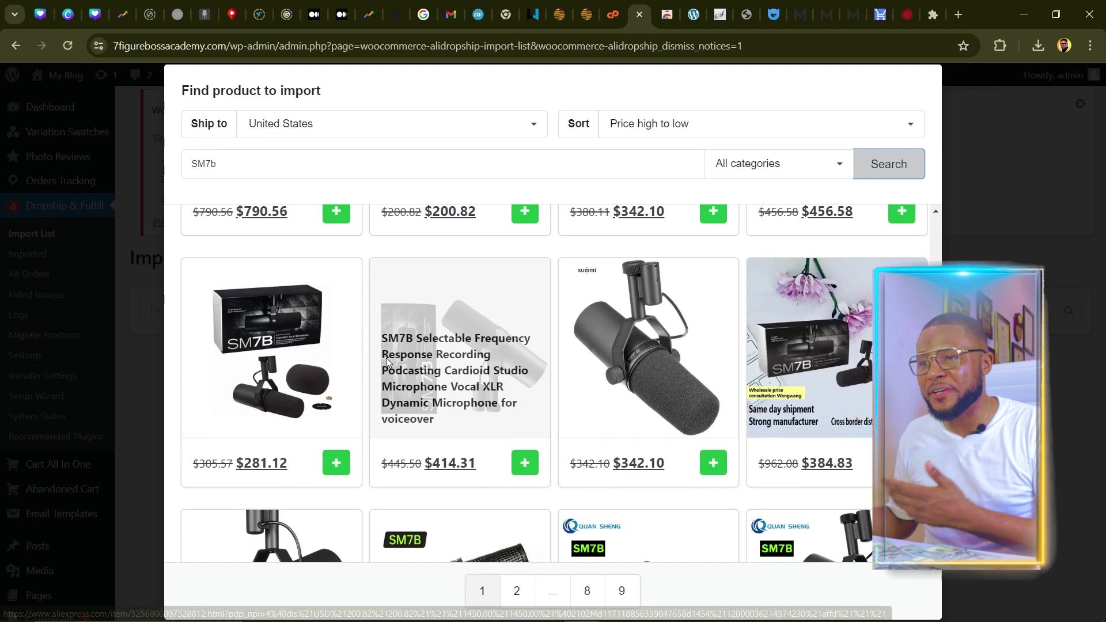
scroll(386, 358, "up", 5)
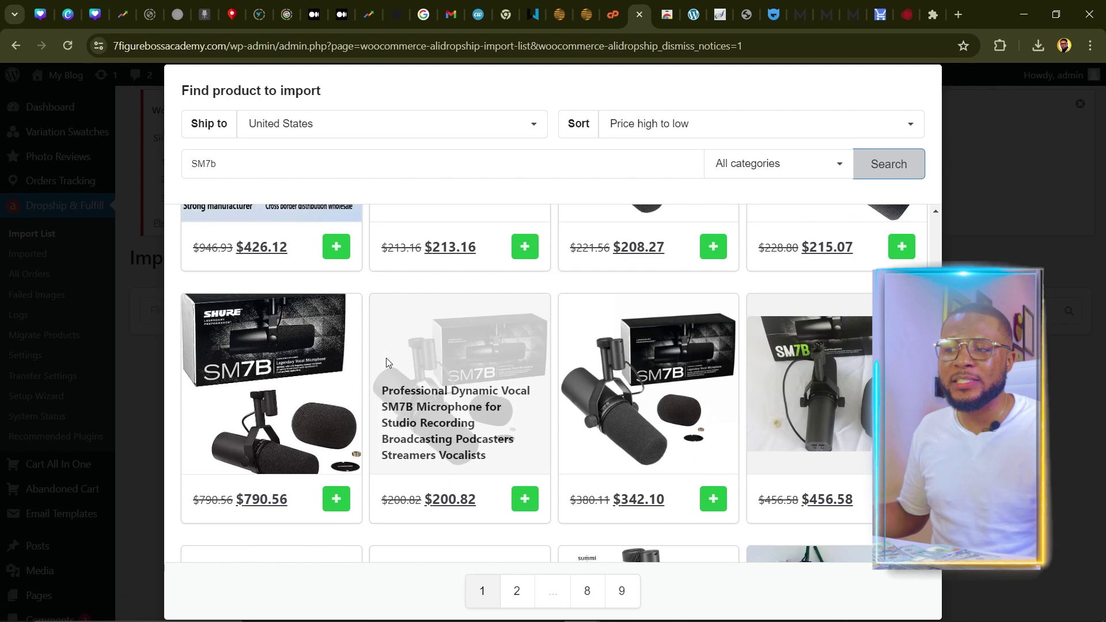
scroll(546, 353, "up", 7)
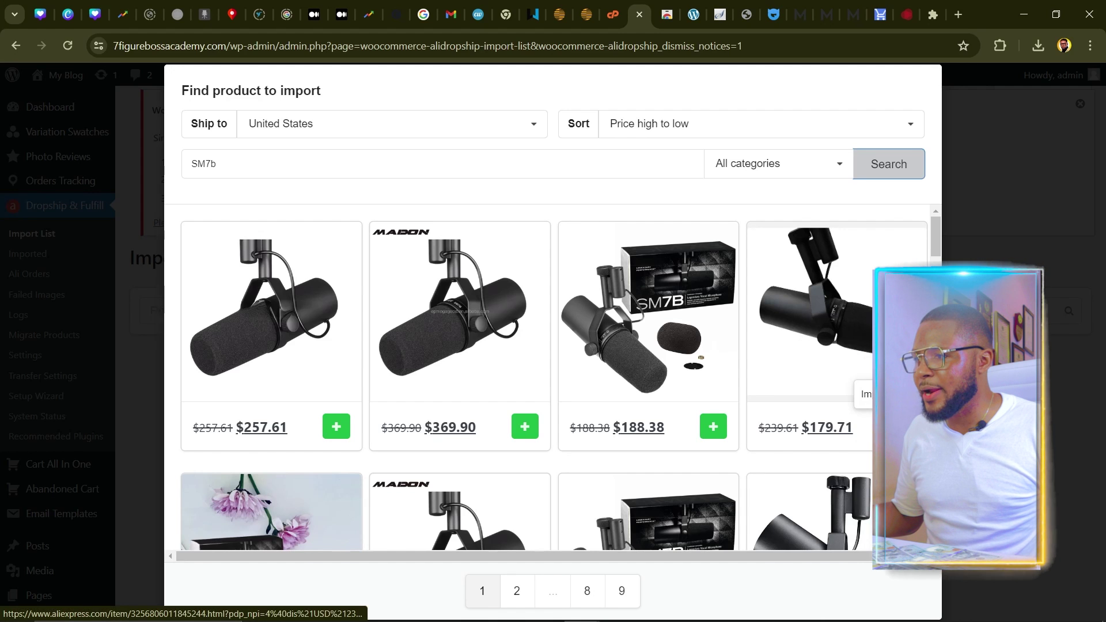
left_click(817, 311)
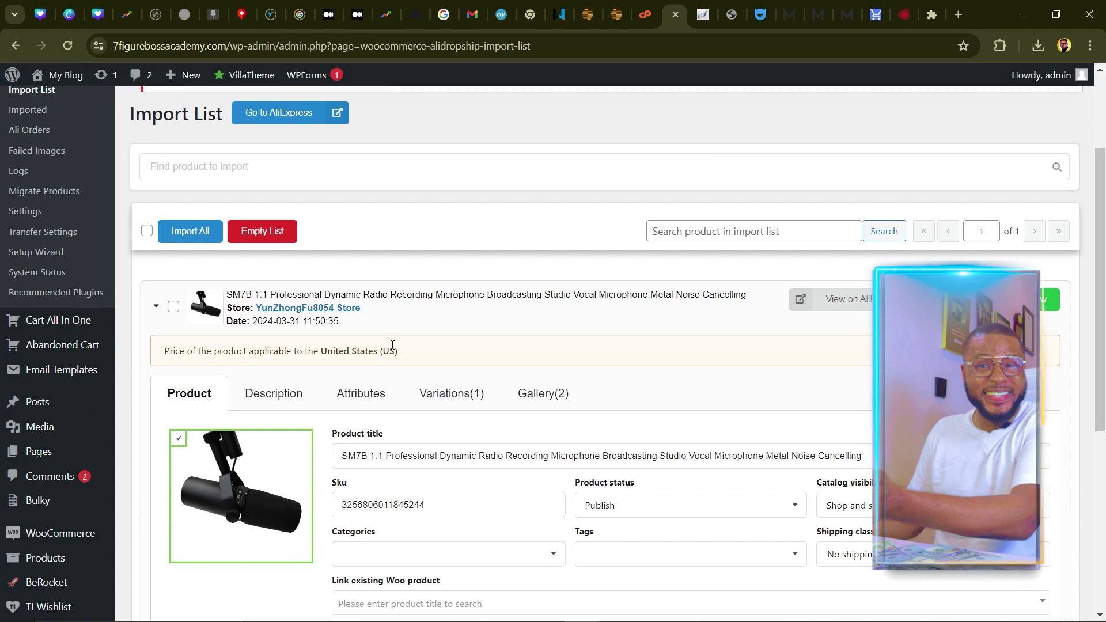
Step: Set the microphone's SKU to 007 and its categories to Electronics > Audio & Video and its Audio Amplifier Boards subcategory
scroll(395, 348, "down", 4)
scroll(396, 262, "up", 1)
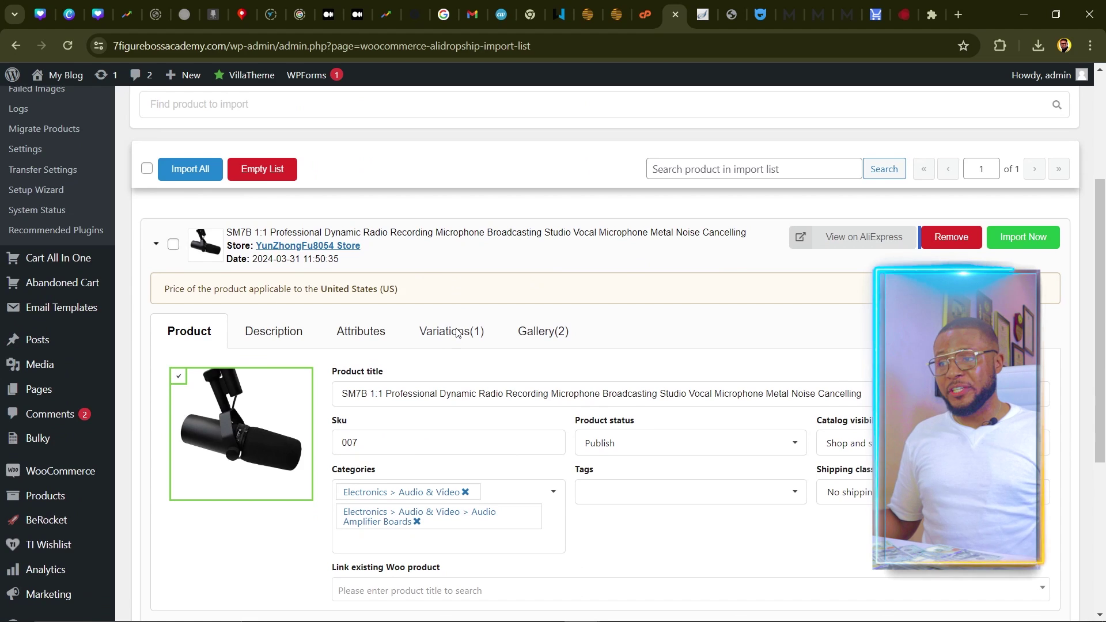
Step: Choose AliExpress Standard Shipping for the black variation and set its sale price to $250
left_click(457, 332)
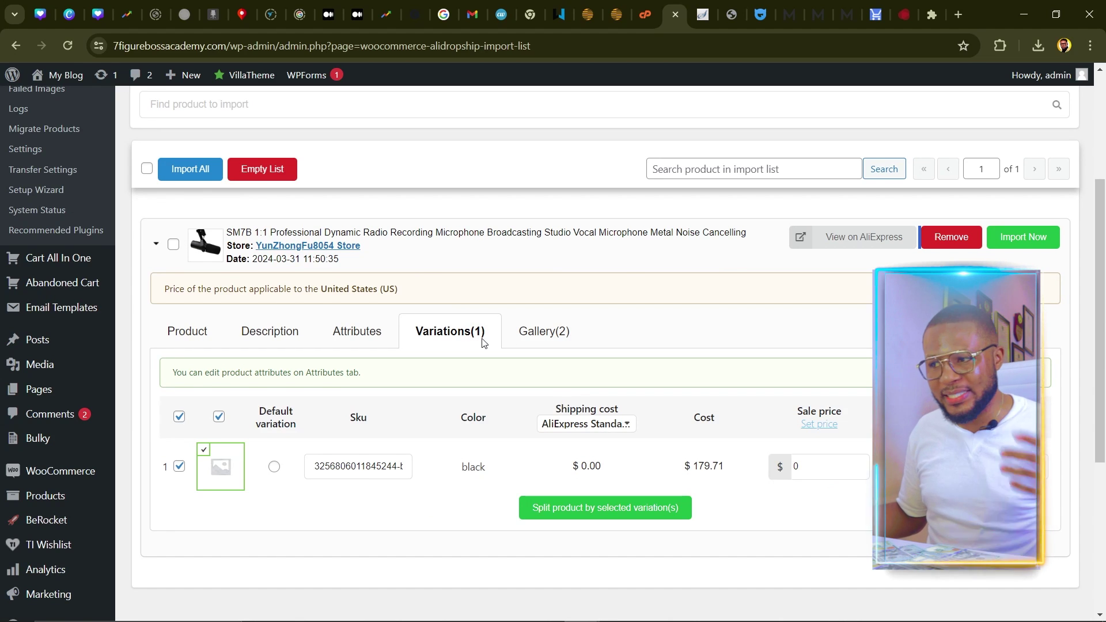
left_click(802, 468)
left_click(612, 425)
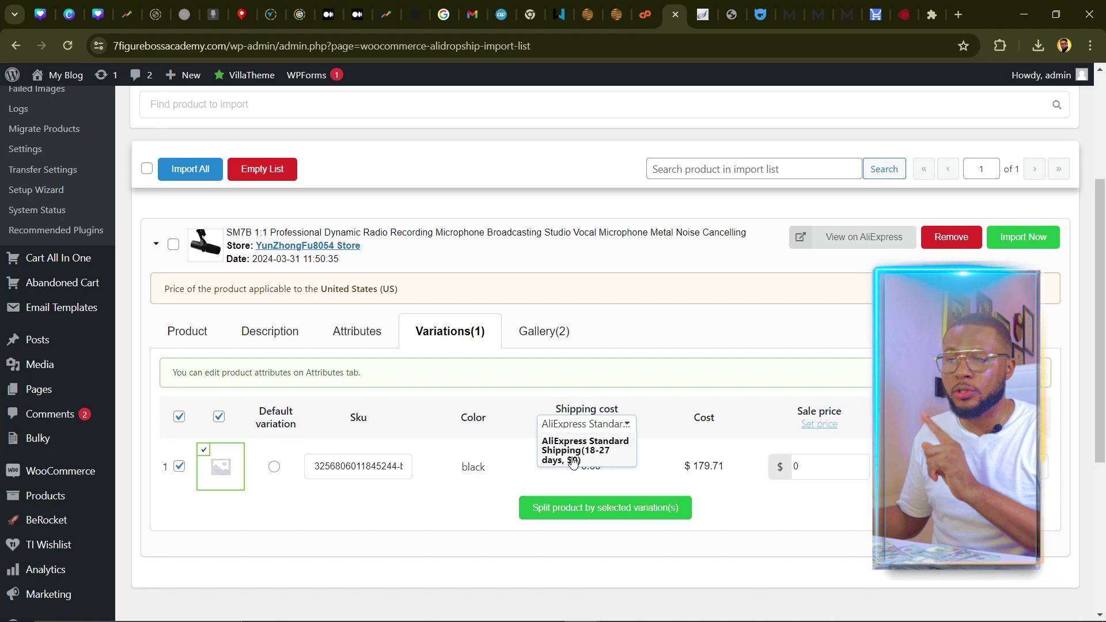
left_click(604, 456)
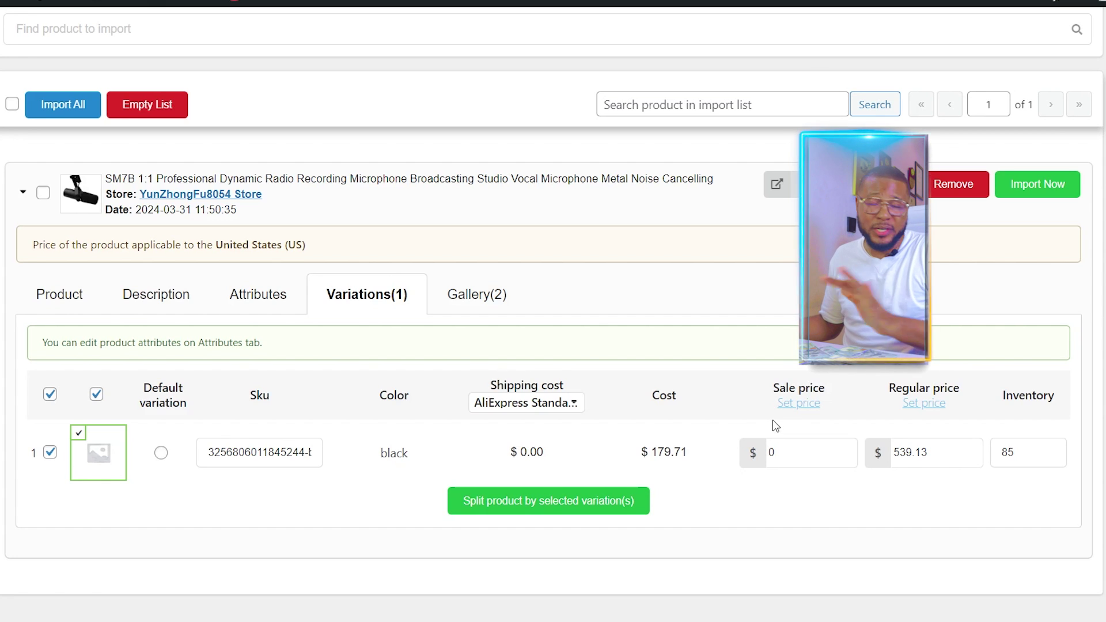
left_click(791, 456)
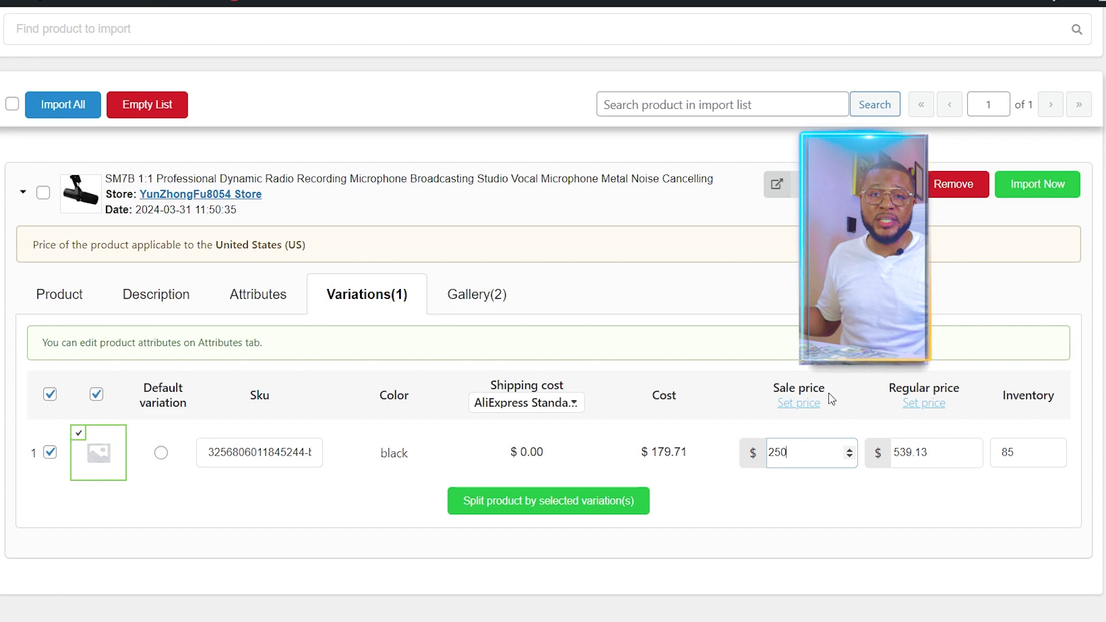
left_click(925, 487)
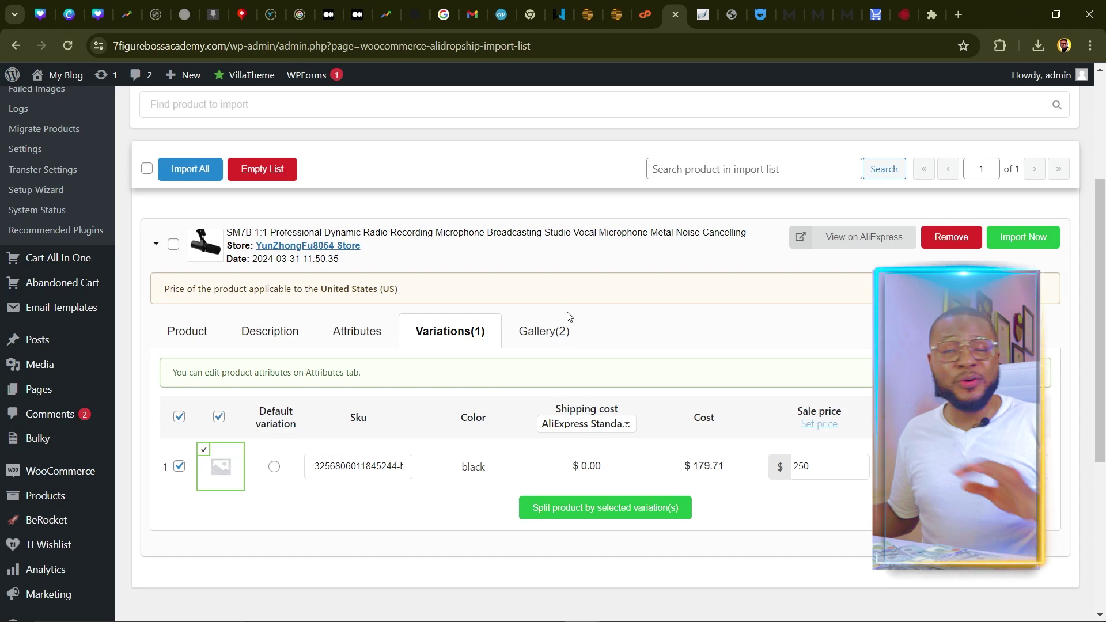
Step: Check the SM7B microphone's gallery images and import the product into the store
left_click(499, 290)
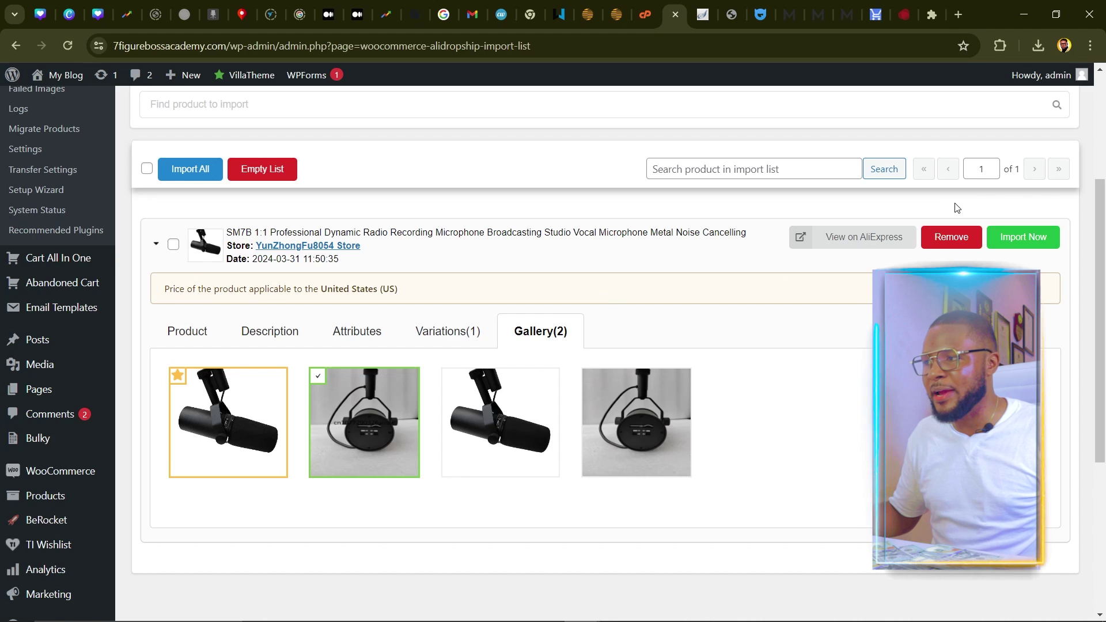
scroll(956, 208, "up", 3)
scroll(466, 329, "down", 2)
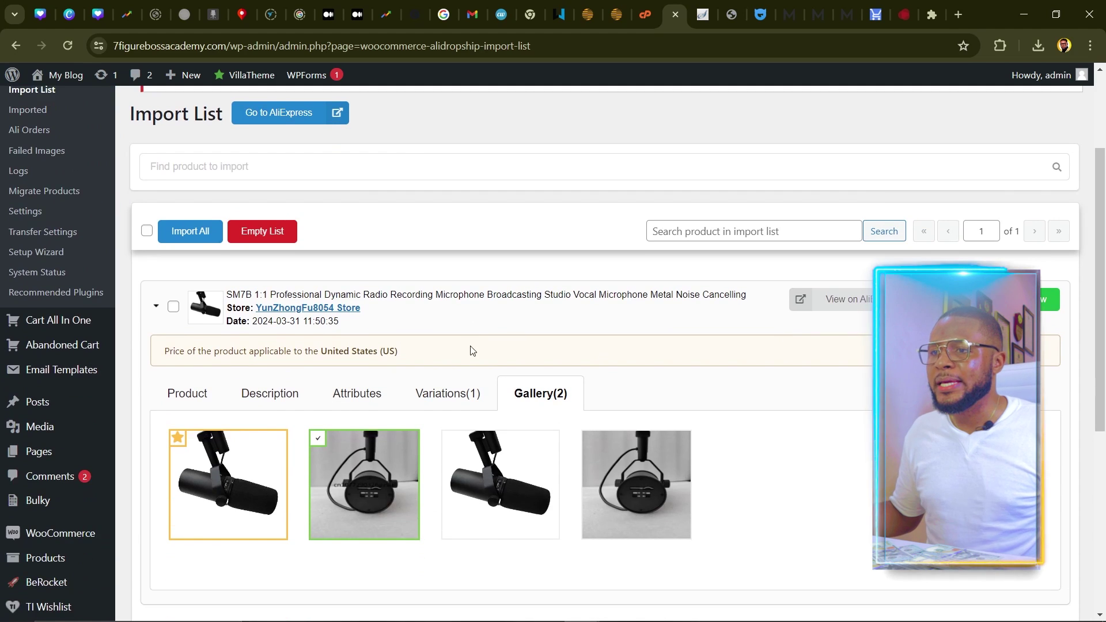
left_click(173, 309)
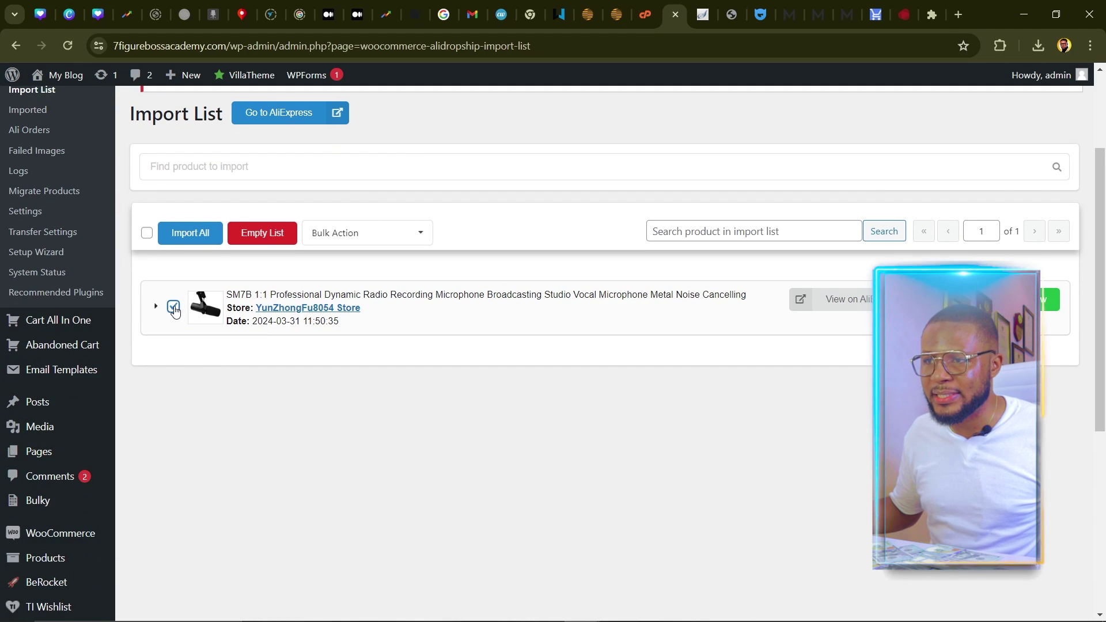
left_click(1014, 300)
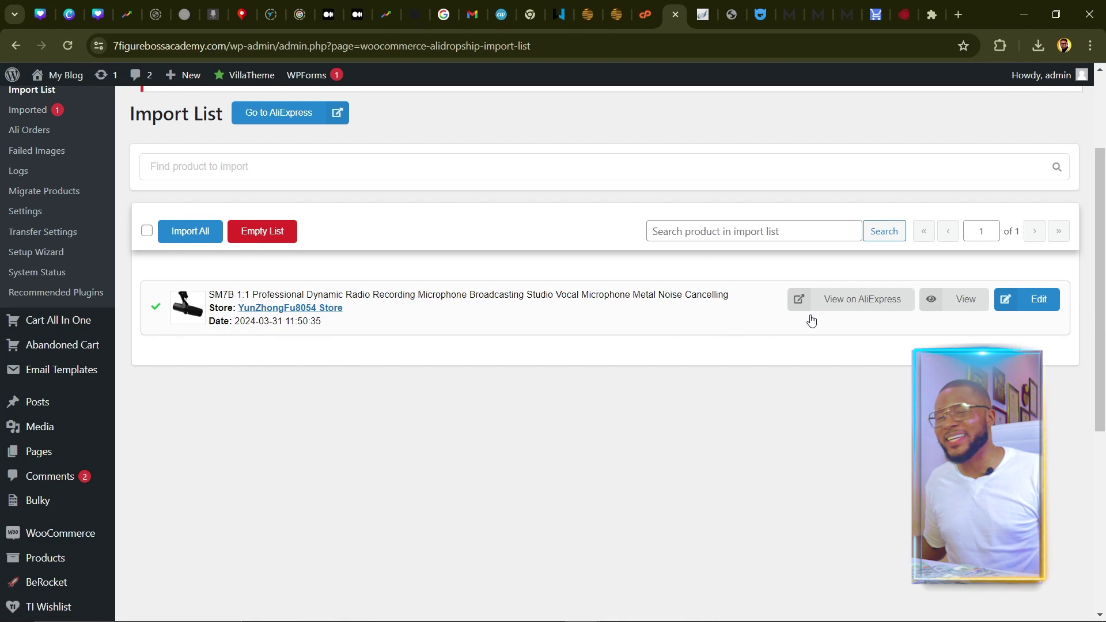
Step: View the imported microphone's store page and choose black as its color
left_click(955, 299)
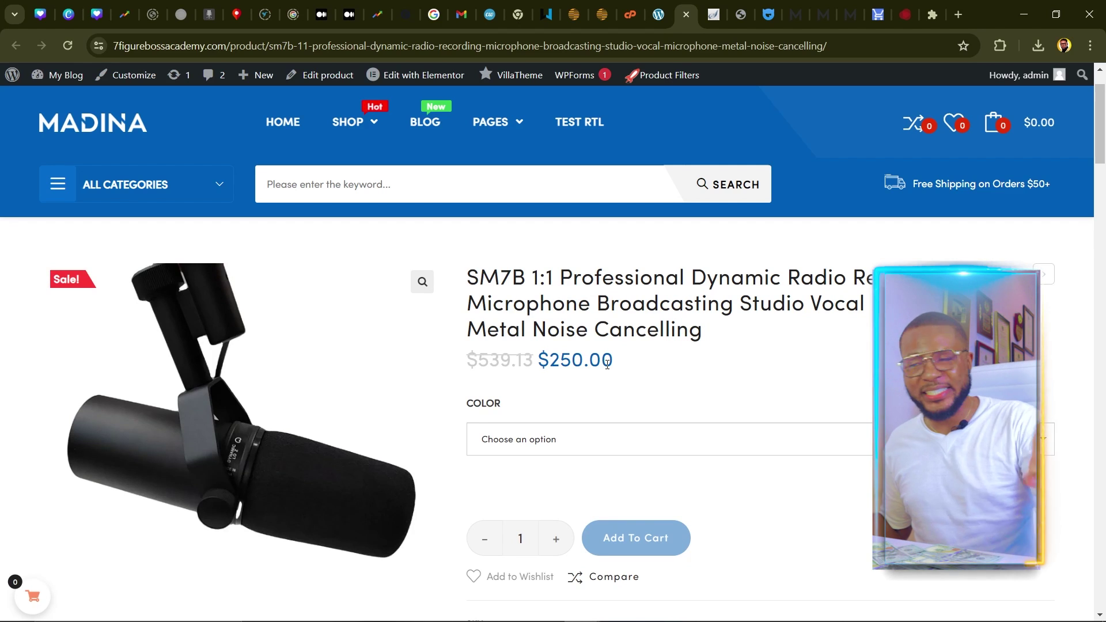
scroll(574, 413, "down", 1)
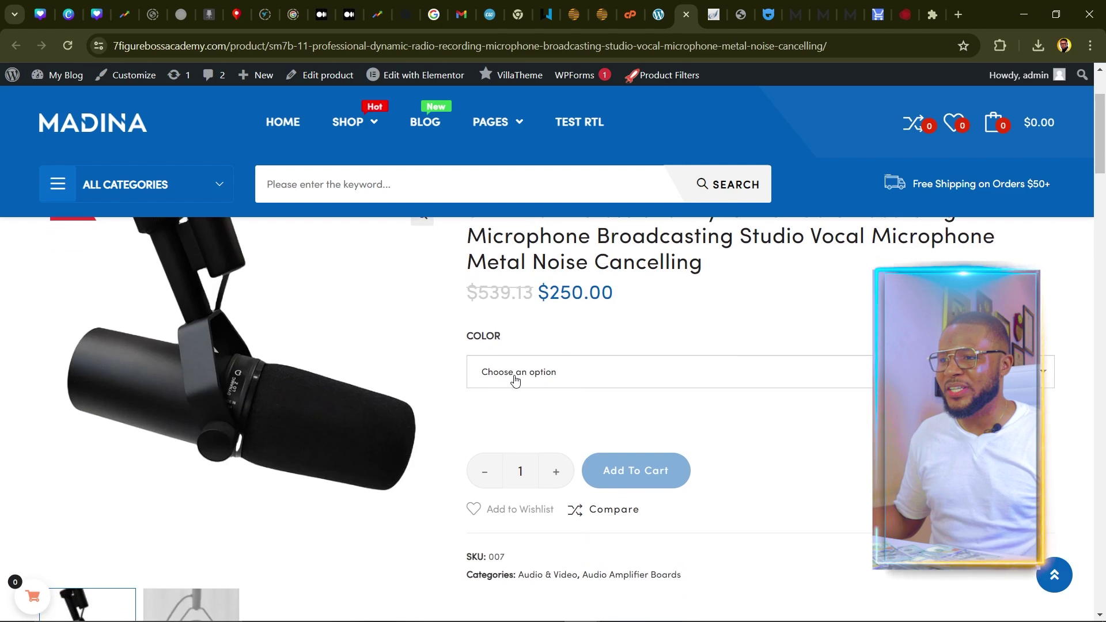
left_click(487, 372)
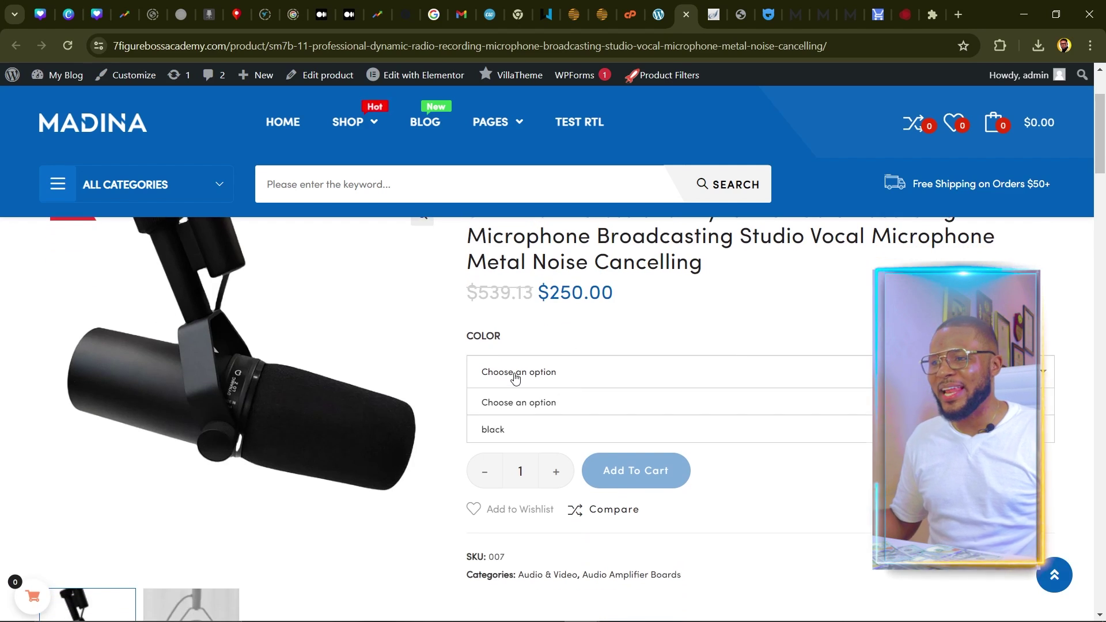
left_click(509, 431)
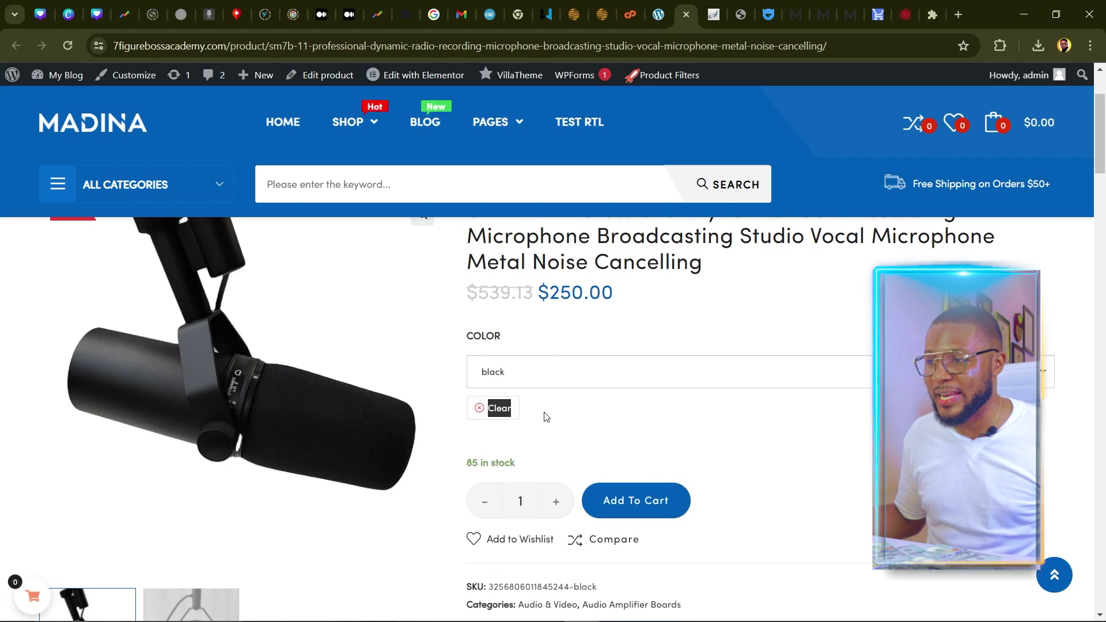
Step: Review the description images and specification table on the microphone's product page
scroll(546, 416, "down", 20)
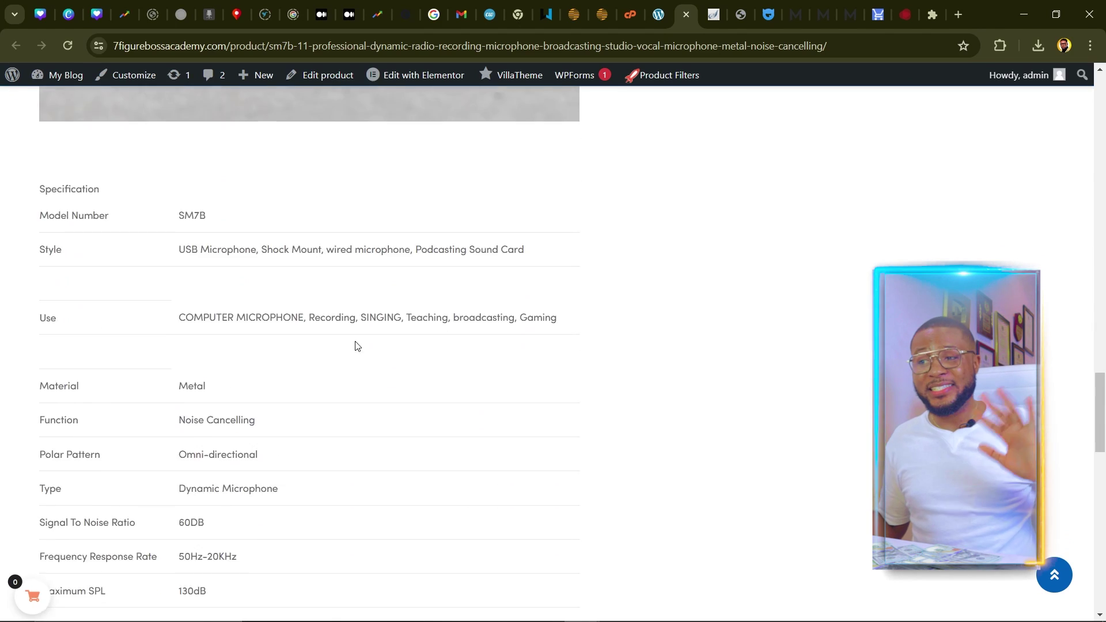
scroll(354, 342, "down", 7)
scroll(353, 334, "up", 8)
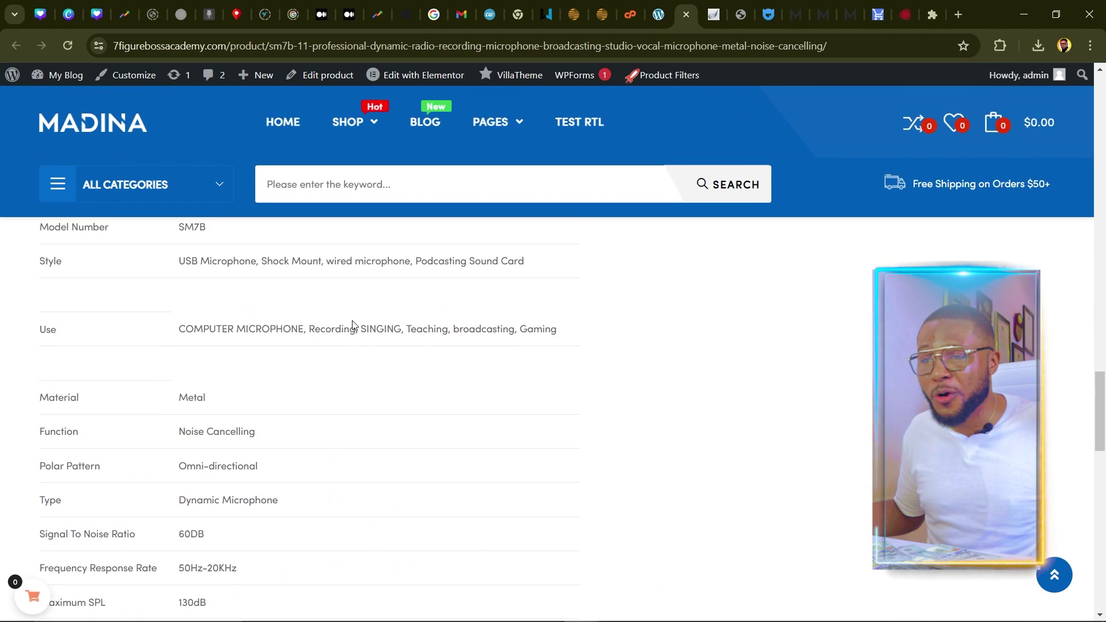
scroll(353, 320, "up", 10)
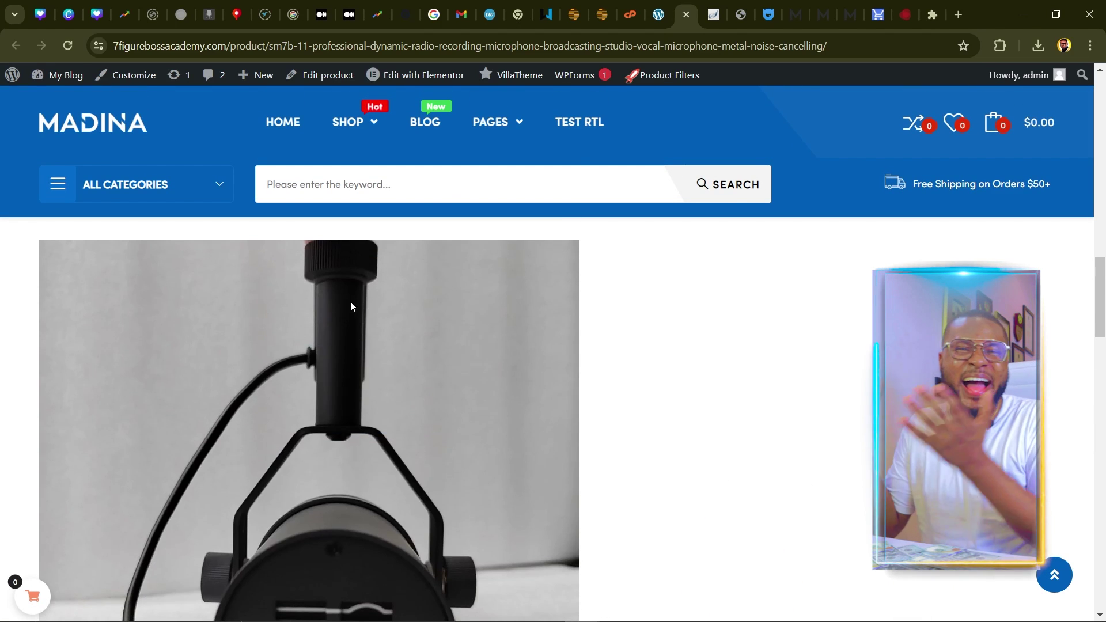